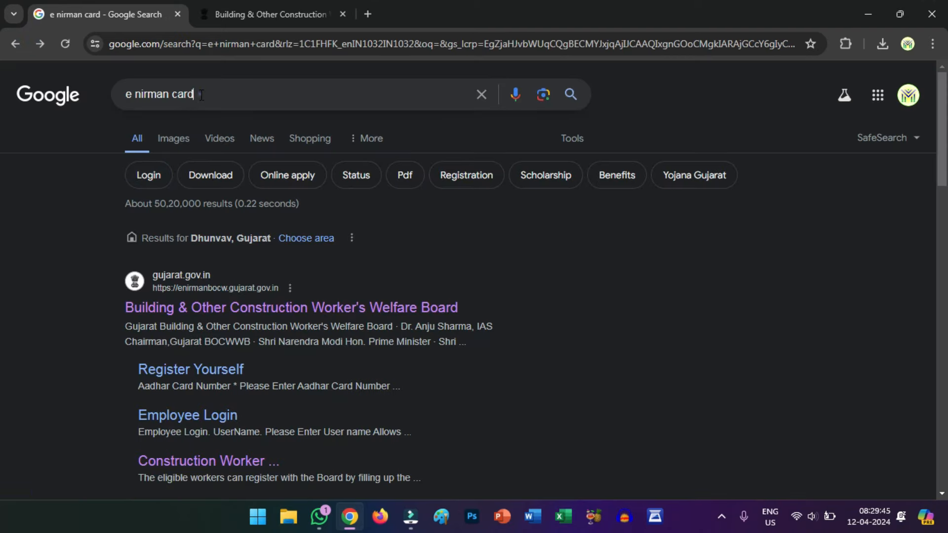
Step: Open the Building & Other Construction Worker's Welfare Board site from the "e nirman card" search results and dismiss the election notice
triple_click(201, 94)
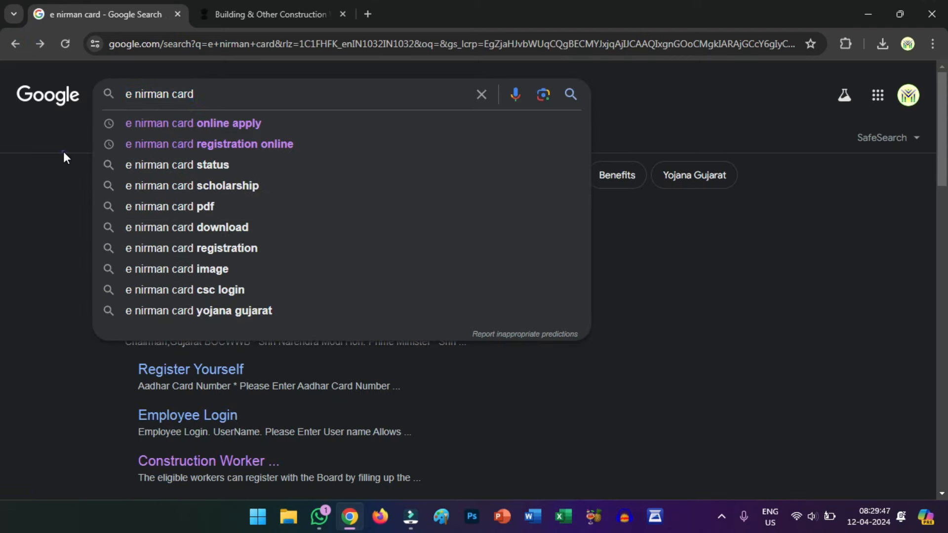
left_click(63, 152)
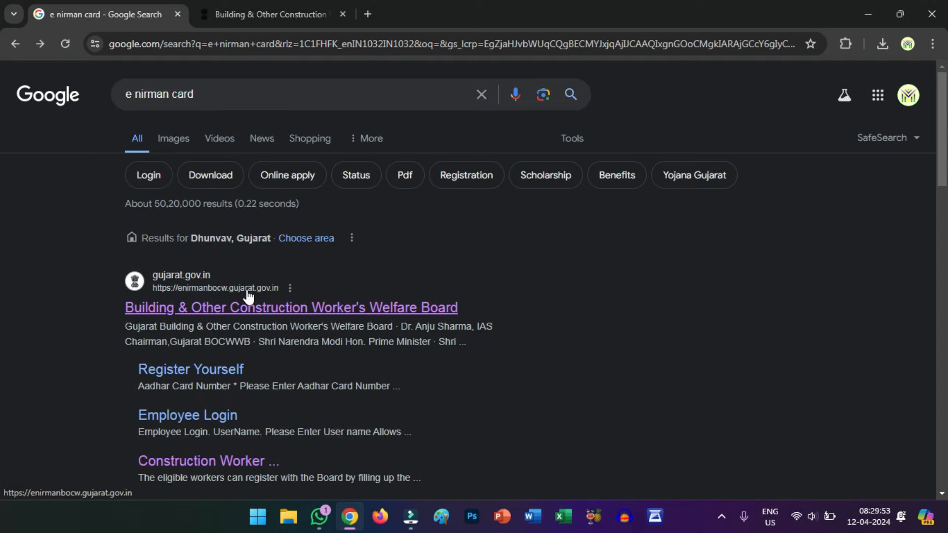
left_click(218, 293)
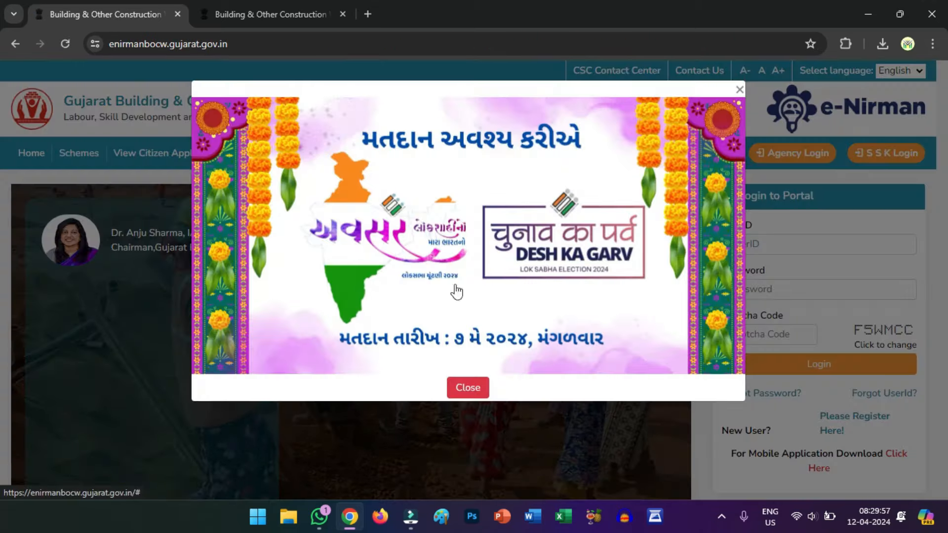
left_click(467, 388)
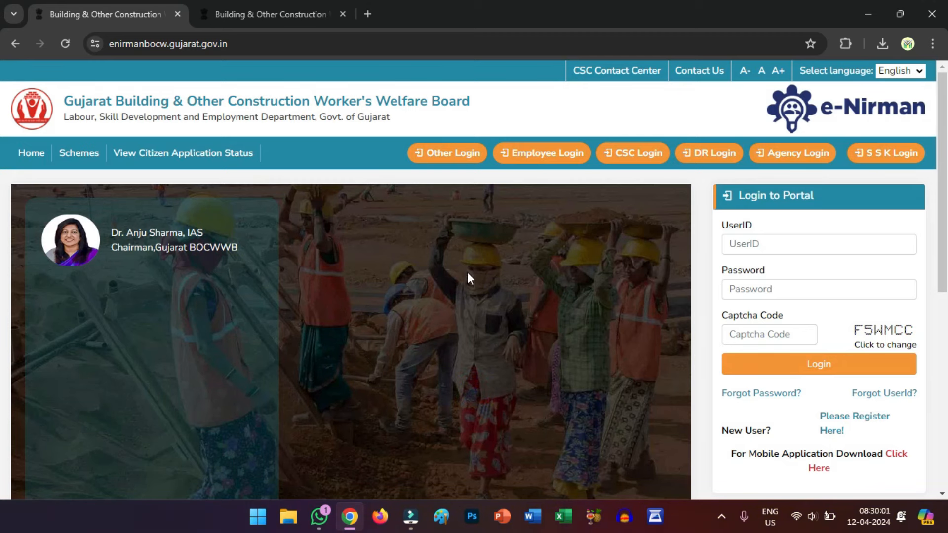
Step: Open the new-user registration form from the portal's login section
scroll(558, 301, "down", 1)
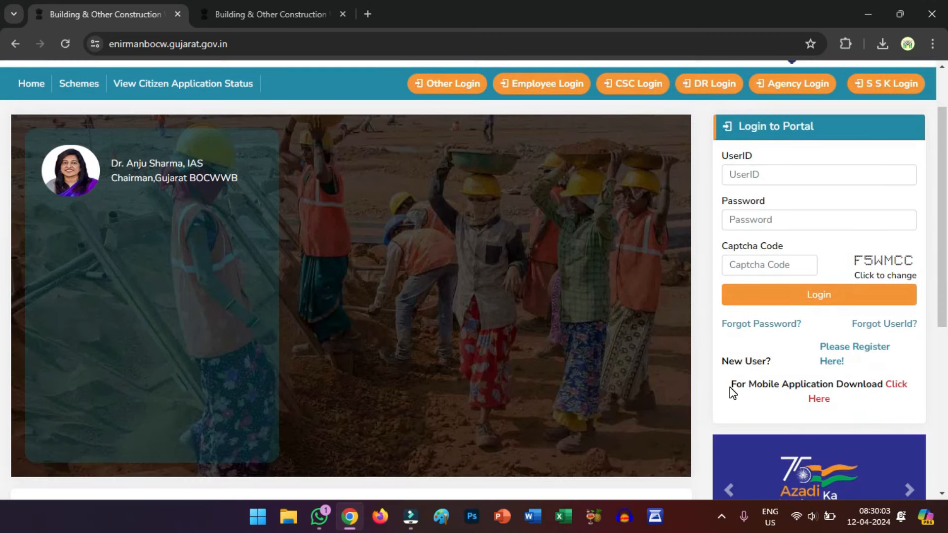
scroll(741, 359, "up", 1)
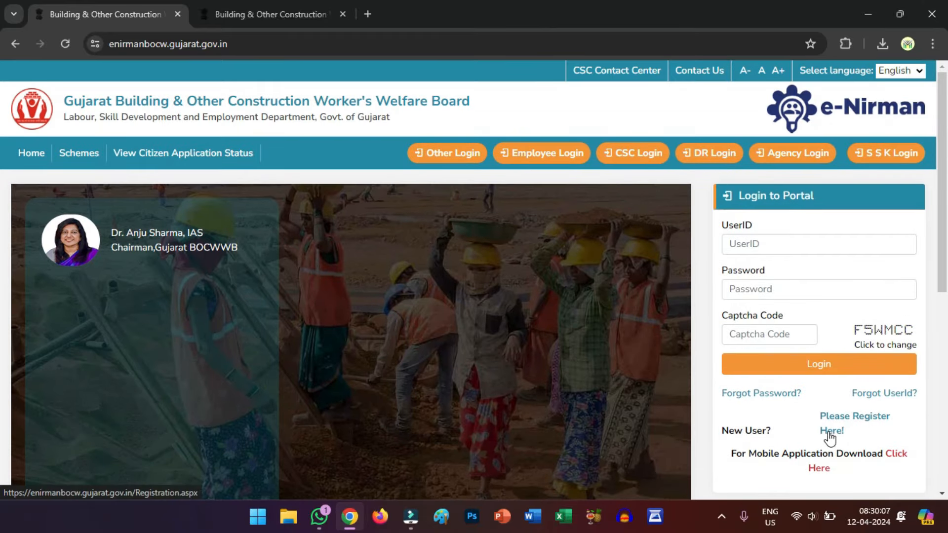
left_click(870, 422)
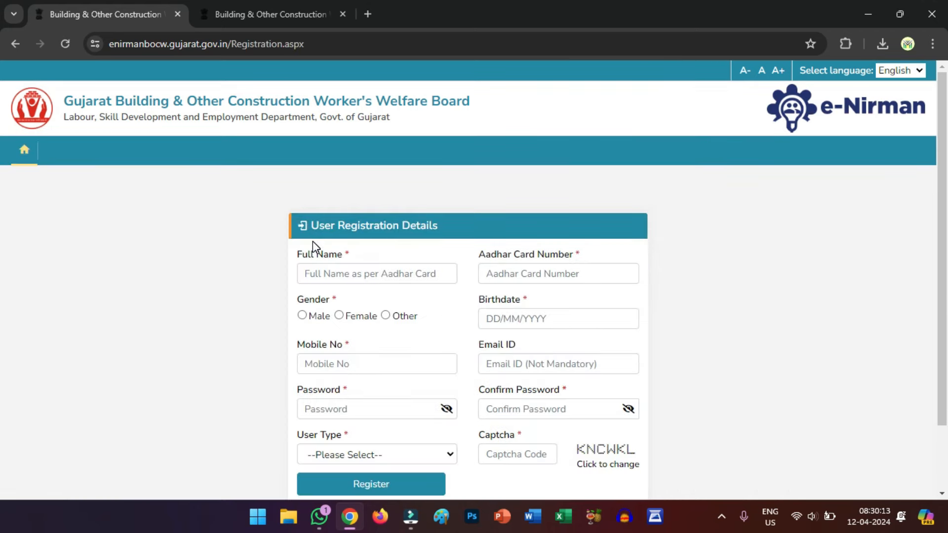
Step: Select Male as the gender in the user registration form
scroll(417, 229, "down", 2)
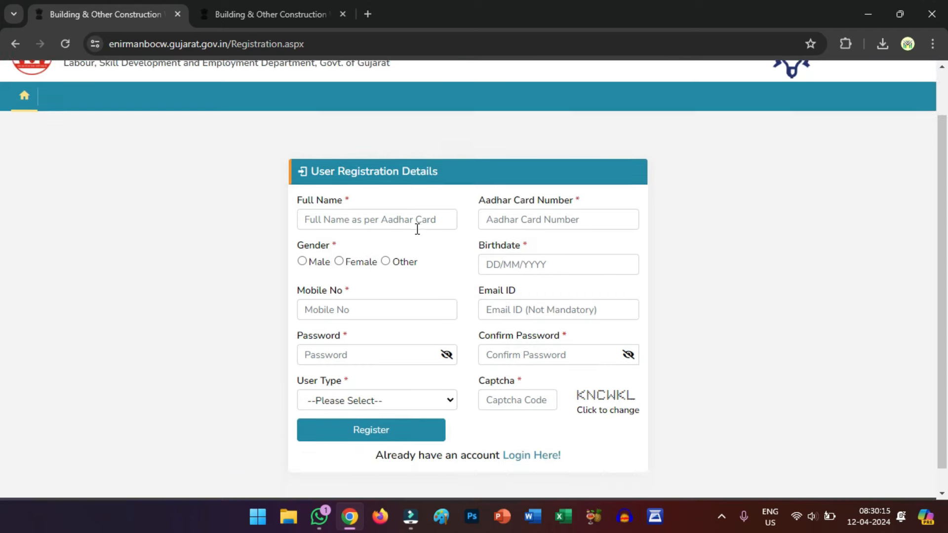
left_click(353, 205)
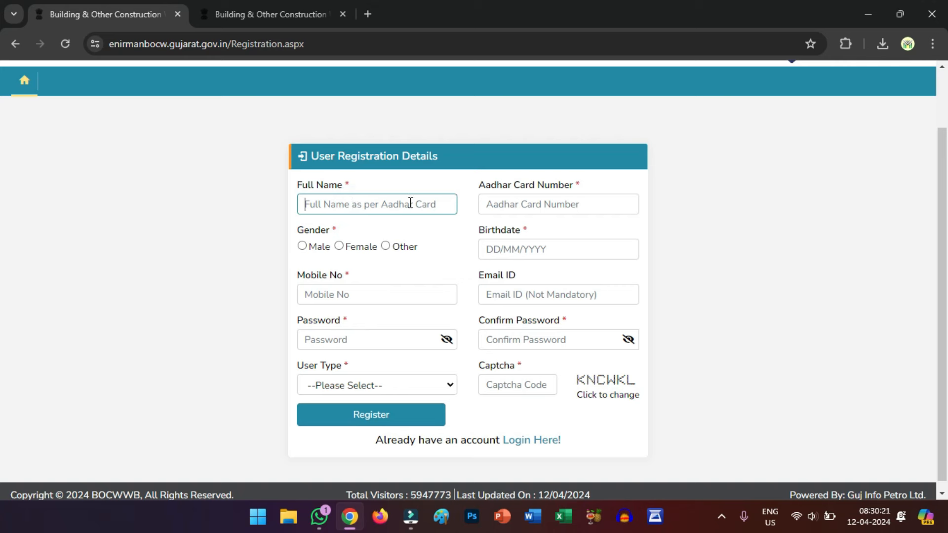
left_click(524, 204)
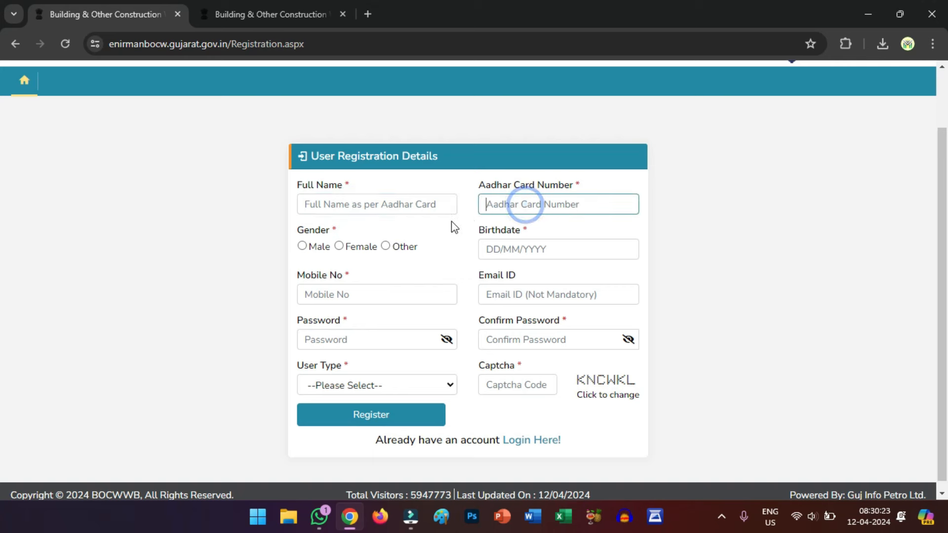
left_click(303, 247)
left_click(338, 247)
left_click(304, 245)
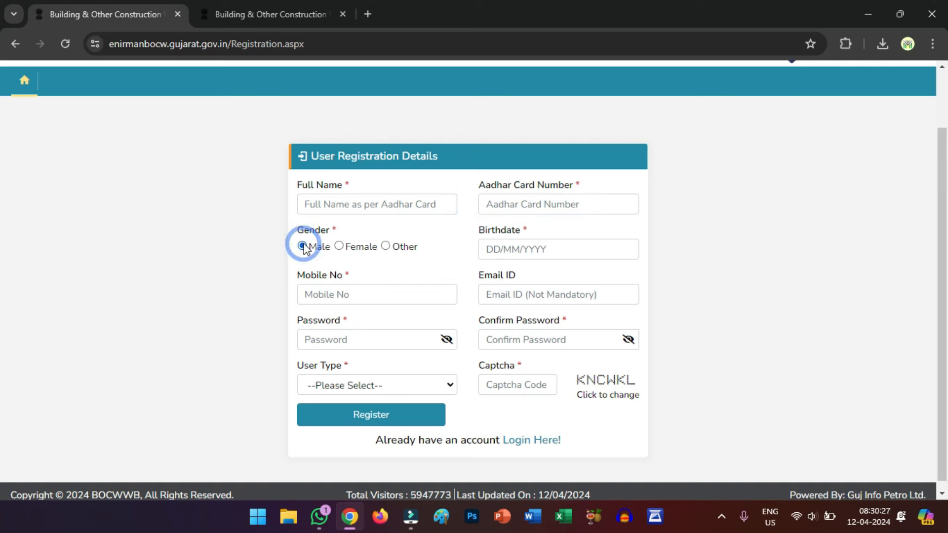
Step: Go through the birthdate, mobile number, email and password fields of the registration form without filling them in
left_click(497, 245)
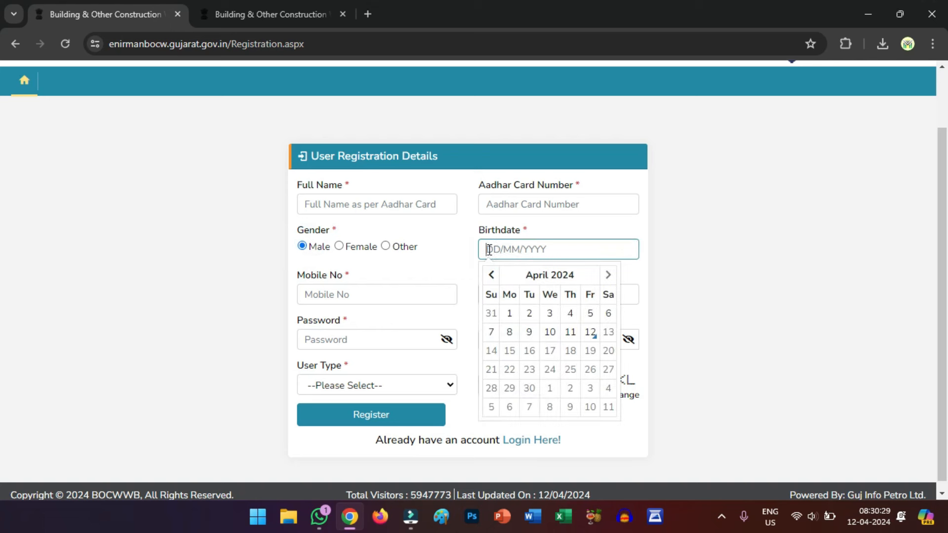
left_click(615, 249)
left_click(371, 301)
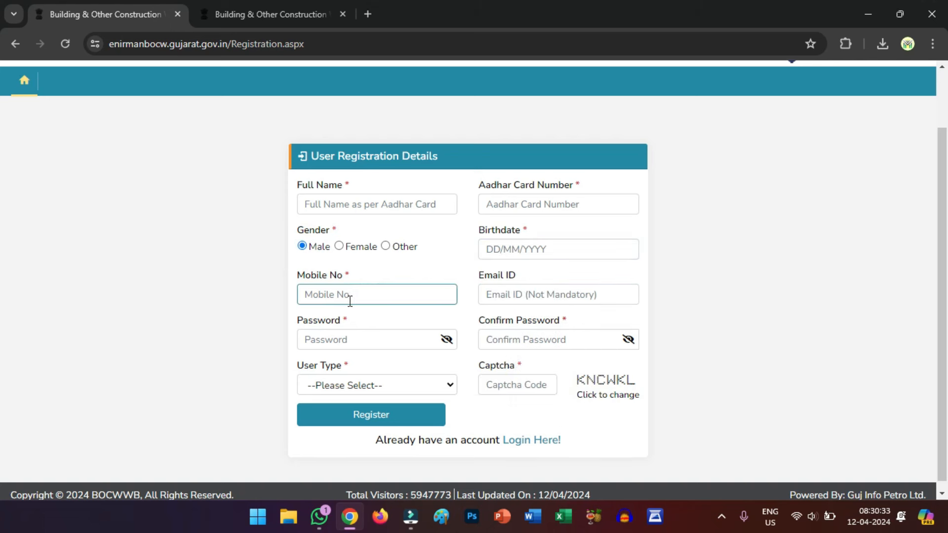
left_click(495, 296)
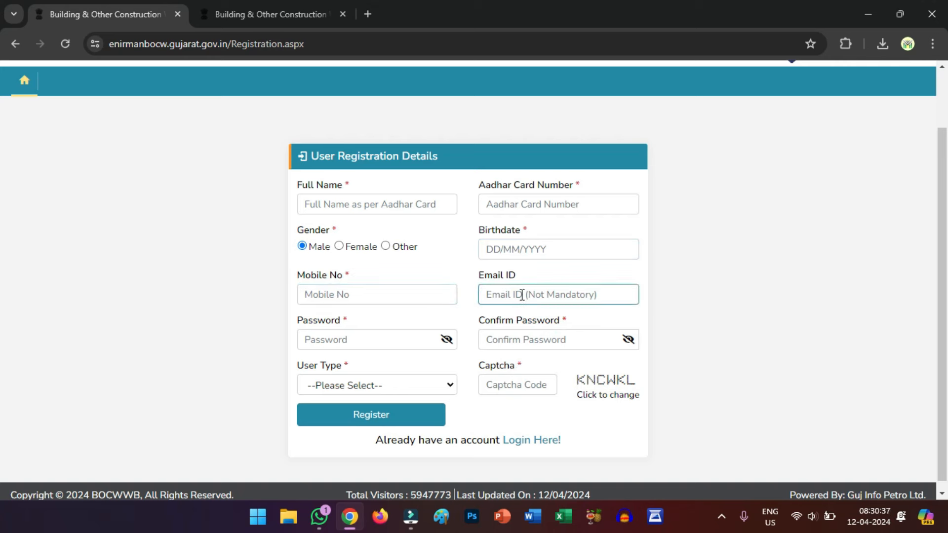
left_click(377, 340)
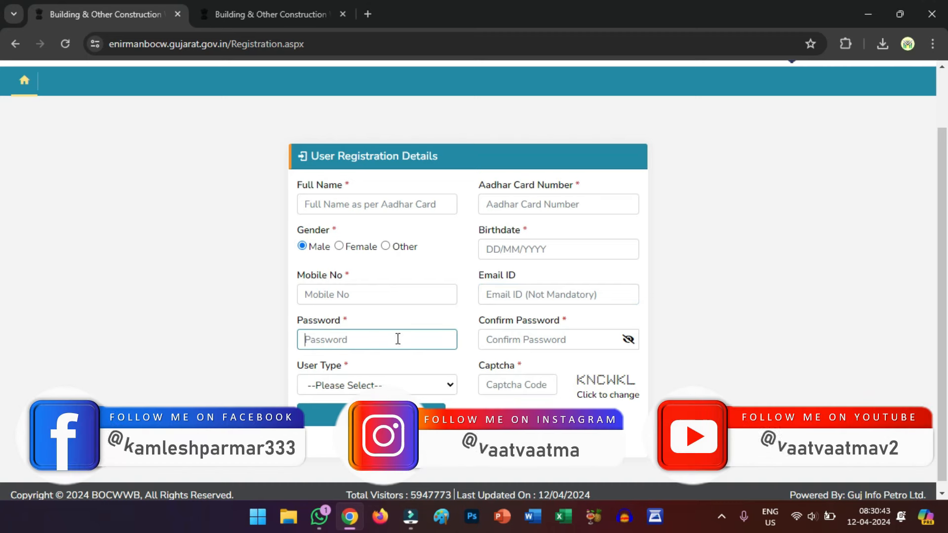
left_click(507, 340)
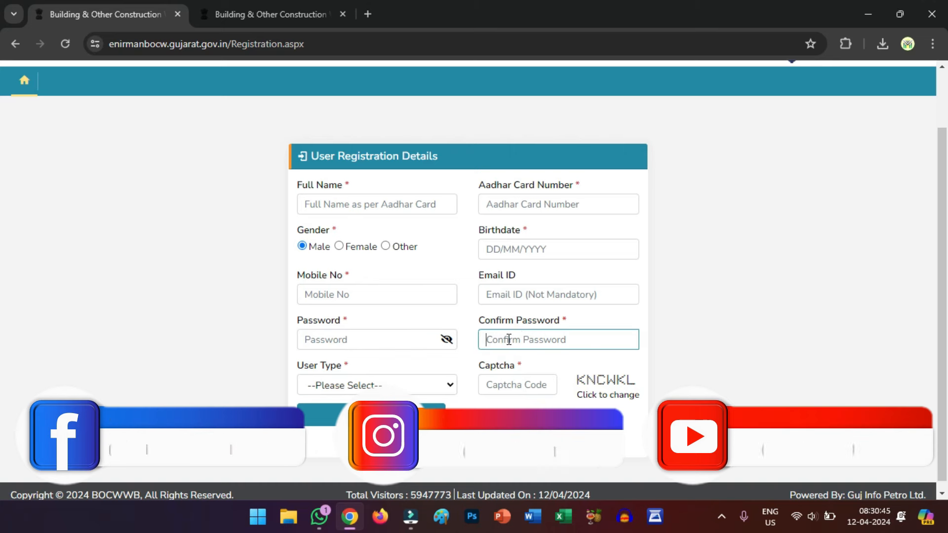
Step: Set the user type to Construction Worker and place the cursor in the captcha field
scroll(499, 338, "down", 1)
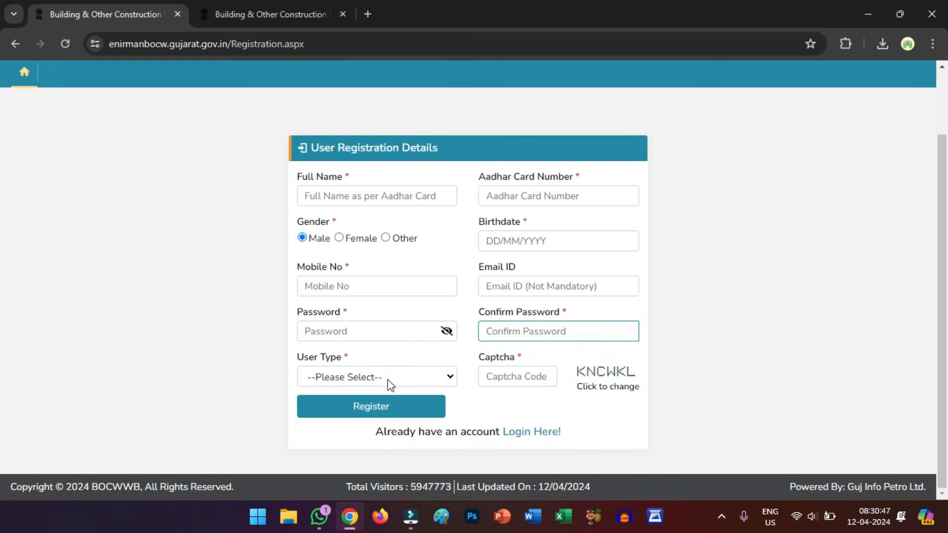
left_click(387, 379)
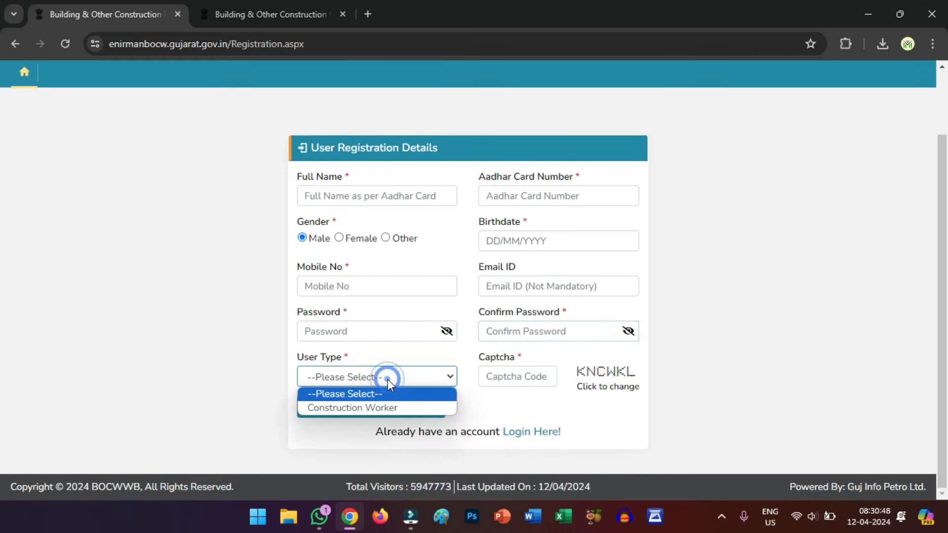
left_click(353, 408)
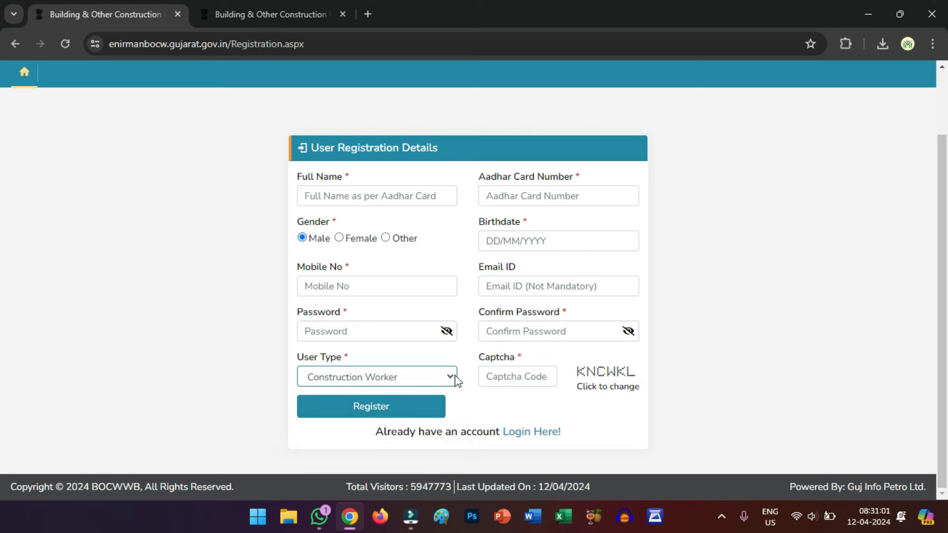
left_click(490, 373)
left_click_drag(577, 372, 641, 376)
left_click(652, 374)
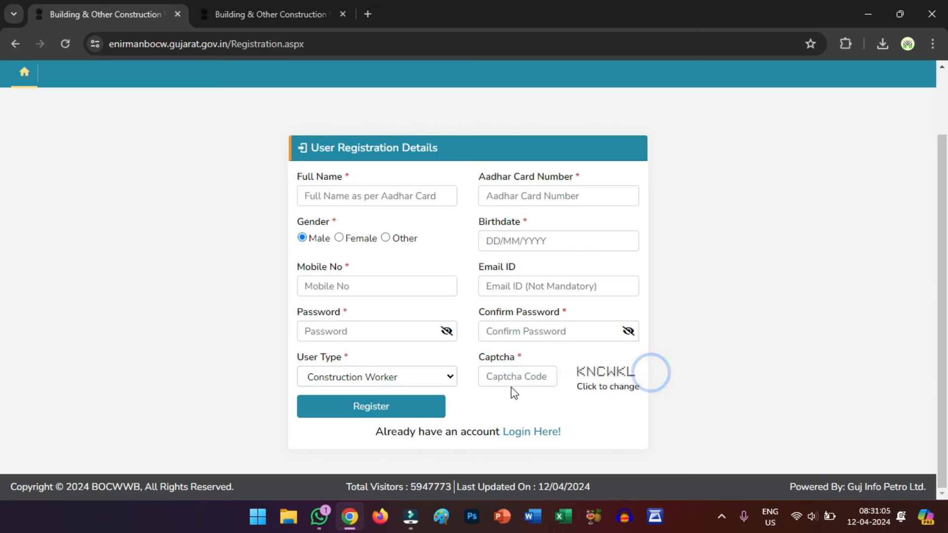
left_click(498, 377)
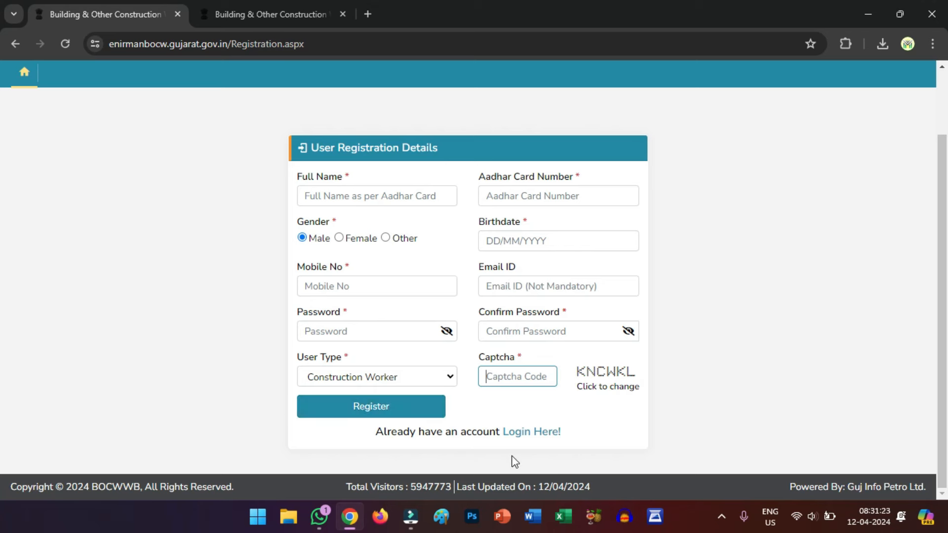
Step: Go to the portal login for existing accounts, dismiss the election notice and go through the user ID, password and captcha fields
left_click(536, 433)
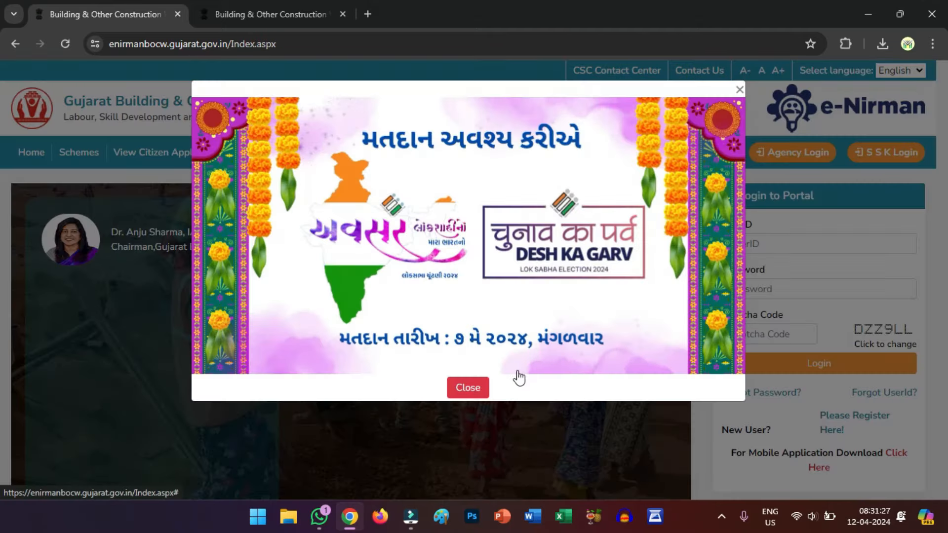
left_click(474, 388)
left_click(747, 242)
left_click(741, 281)
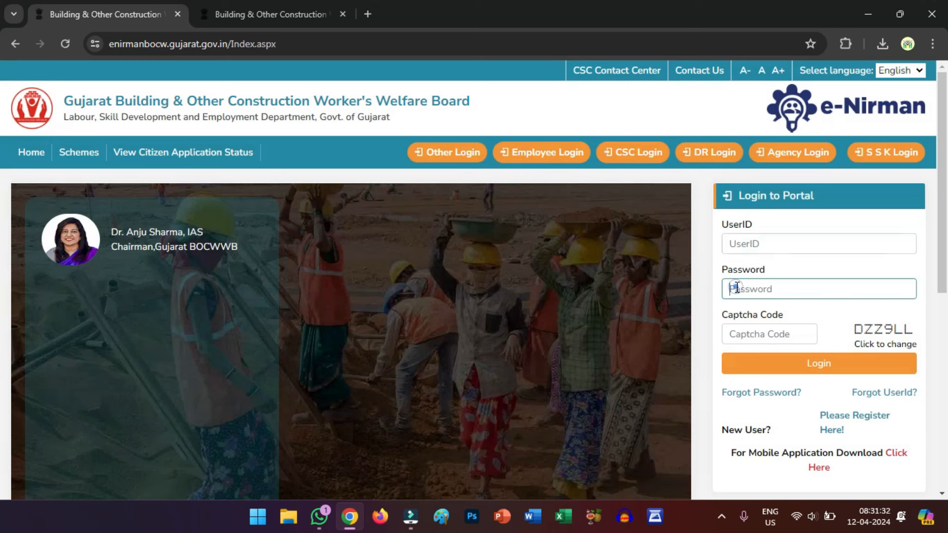
left_click(772, 333)
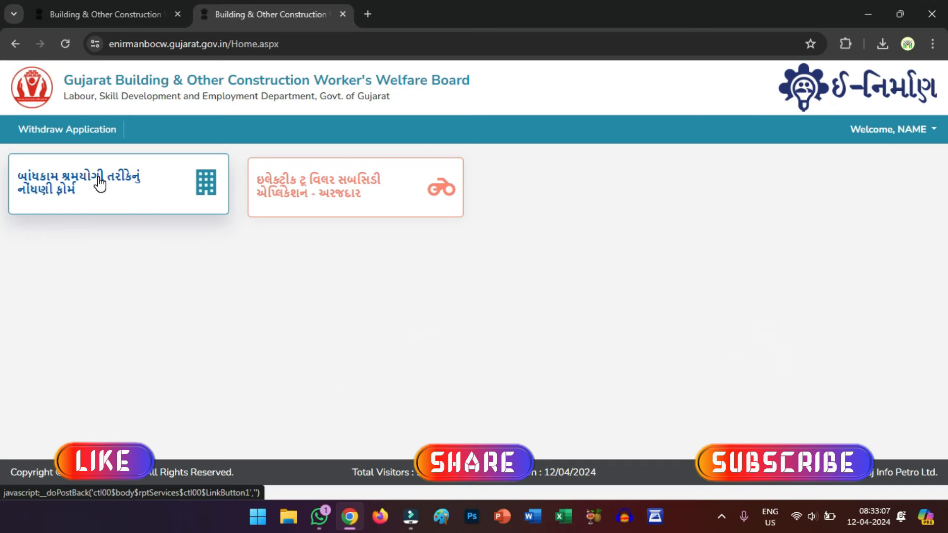
Step: Open the construction worker registration form and save the personal details to continue to the application details
left_click(98, 184)
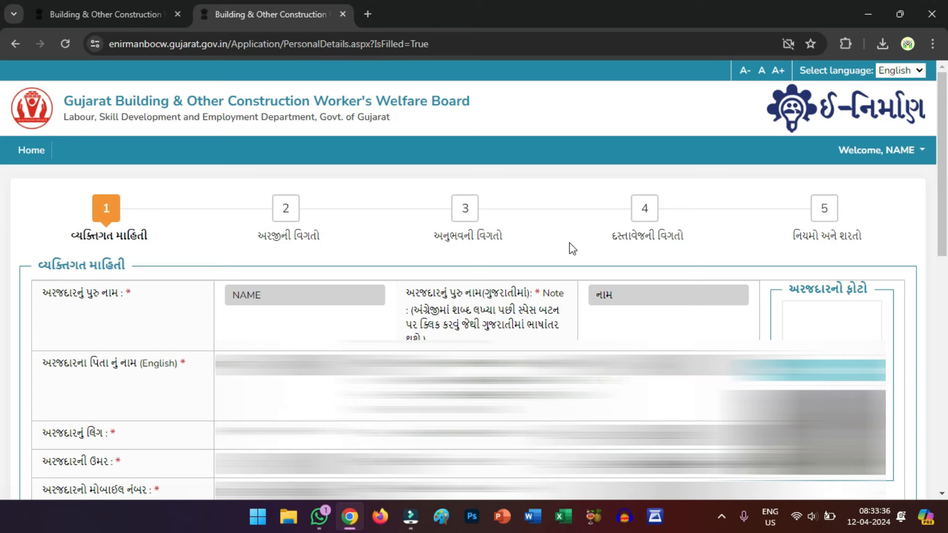
left_click(889, 151)
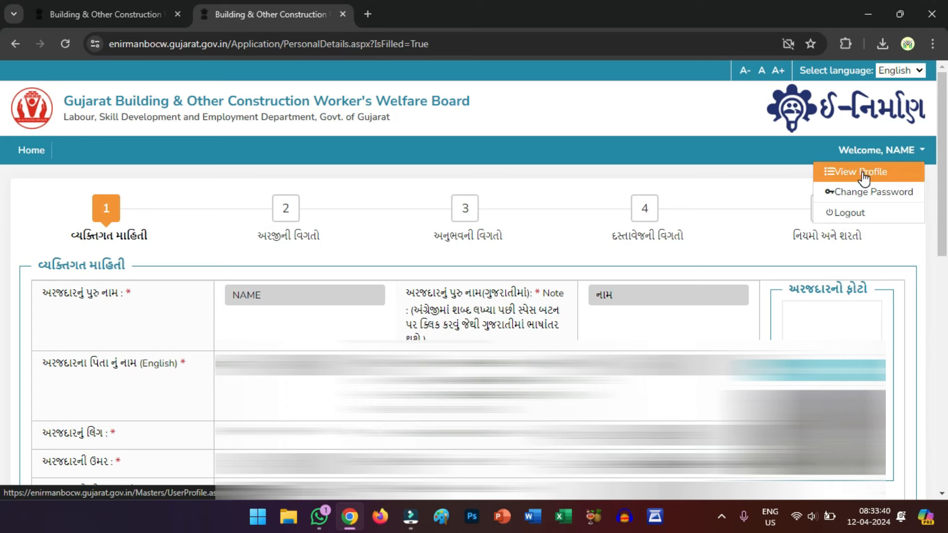
left_click(838, 176)
left_click(723, 174)
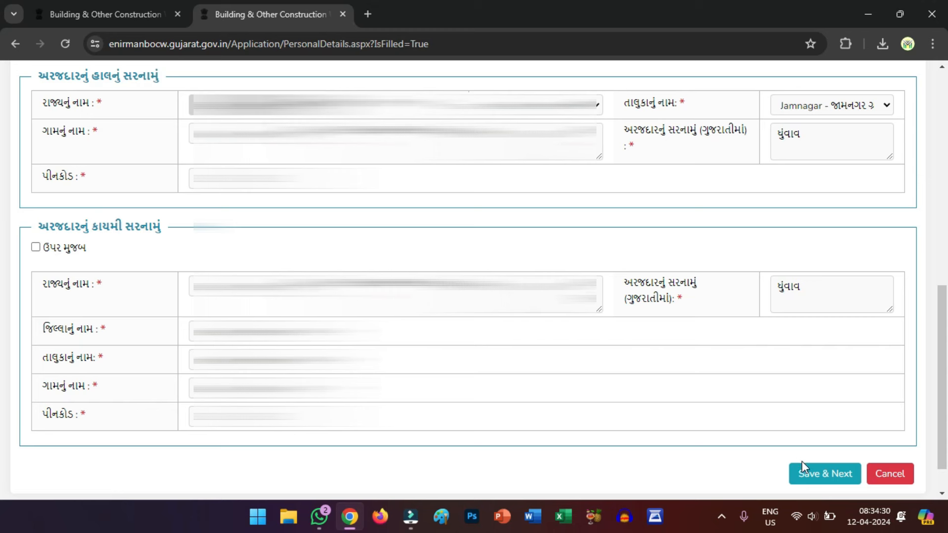
left_click(824, 474)
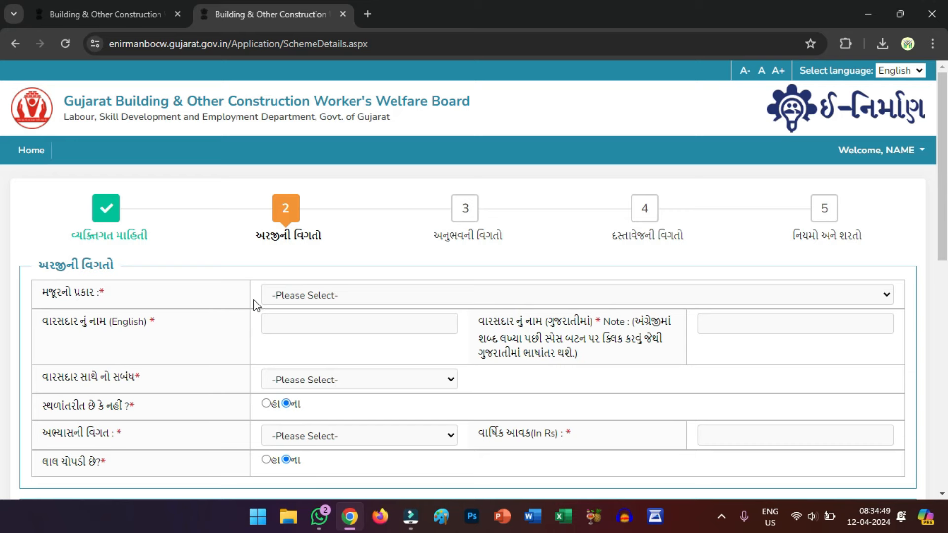
Step: Set the labour type in the application details to Mason
left_click(299, 303)
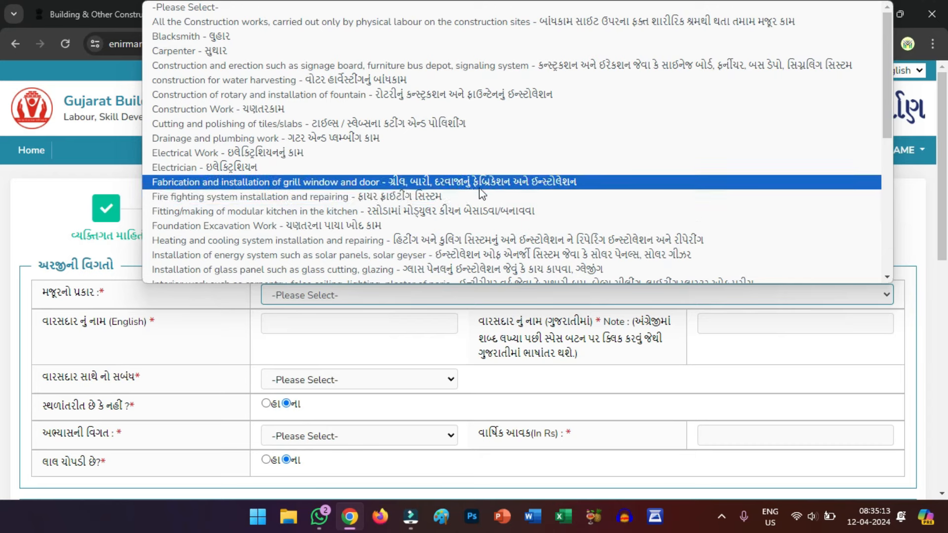
scroll(526, 239, "down", 5)
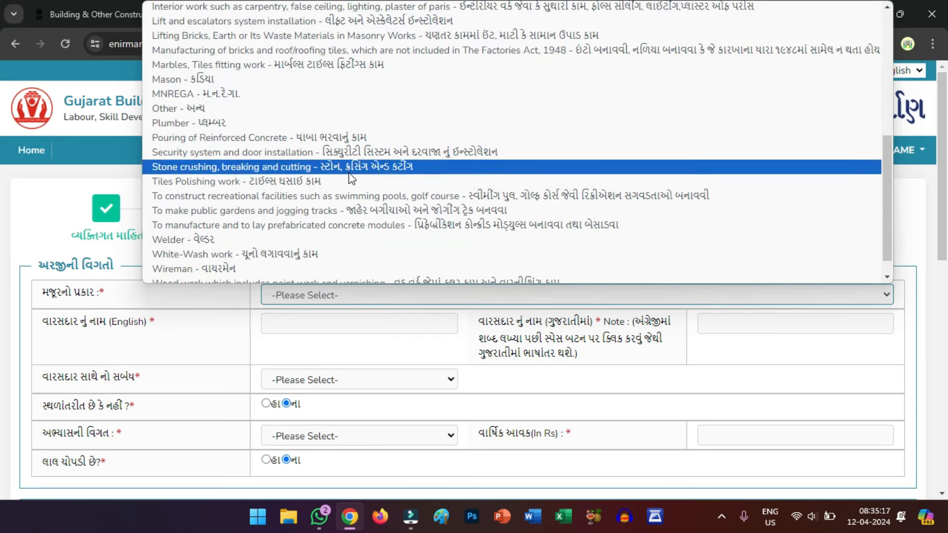
scroll(361, 191, "down", 1)
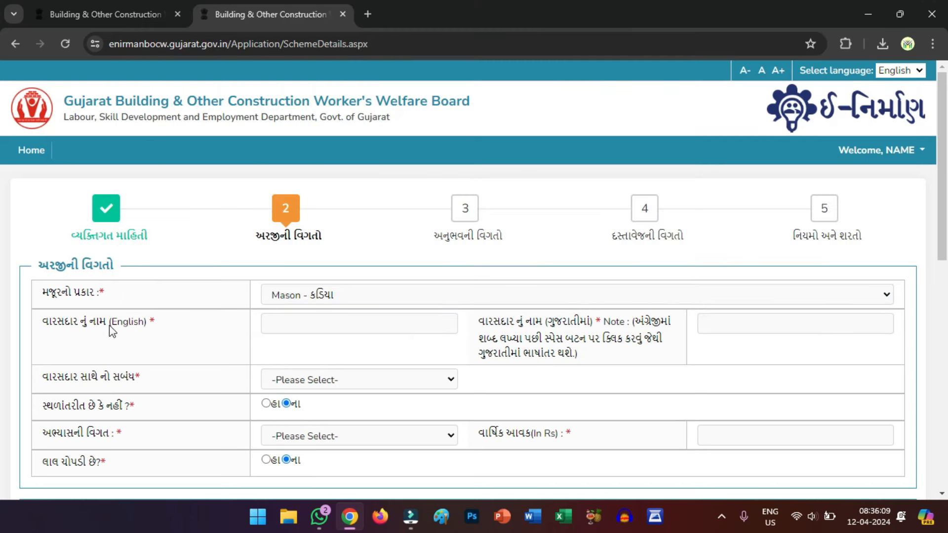
Step: Go through the nominee name, nominee relationship, education and annual income fields in the application details, examining the available options
left_click(271, 322)
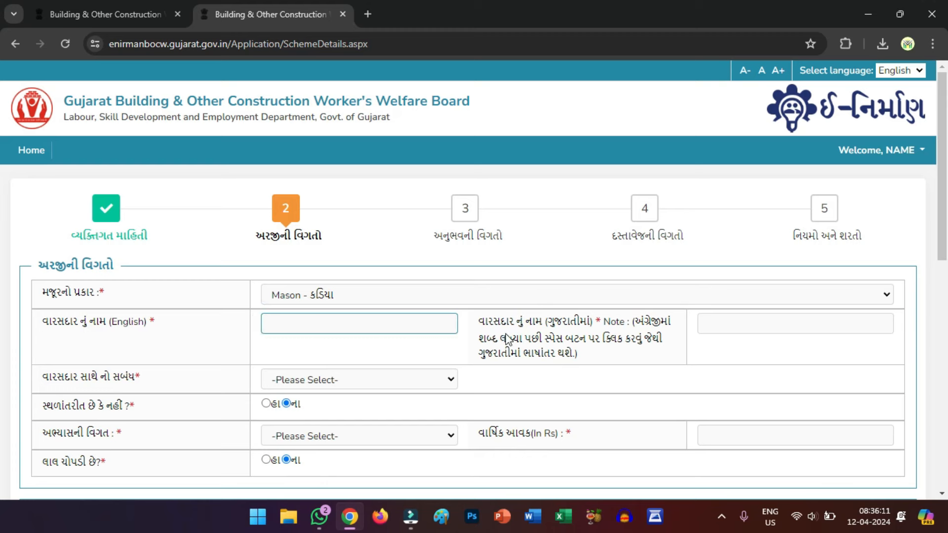
left_click(724, 329)
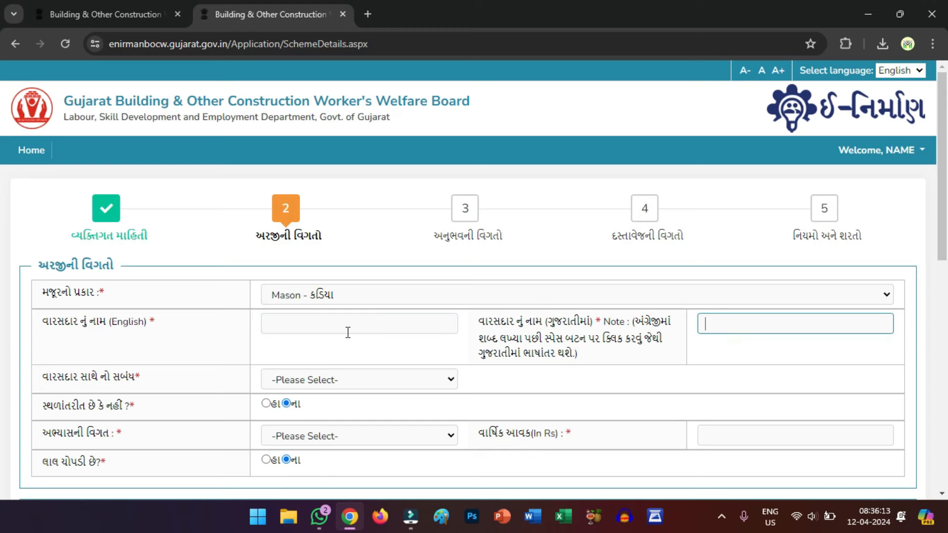
scroll(348, 332, "down", 3)
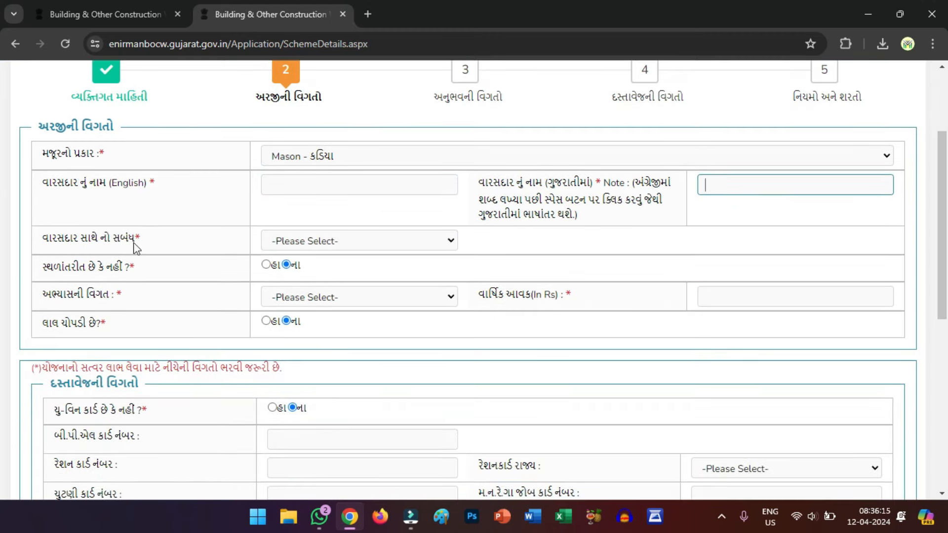
left_click(327, 242)
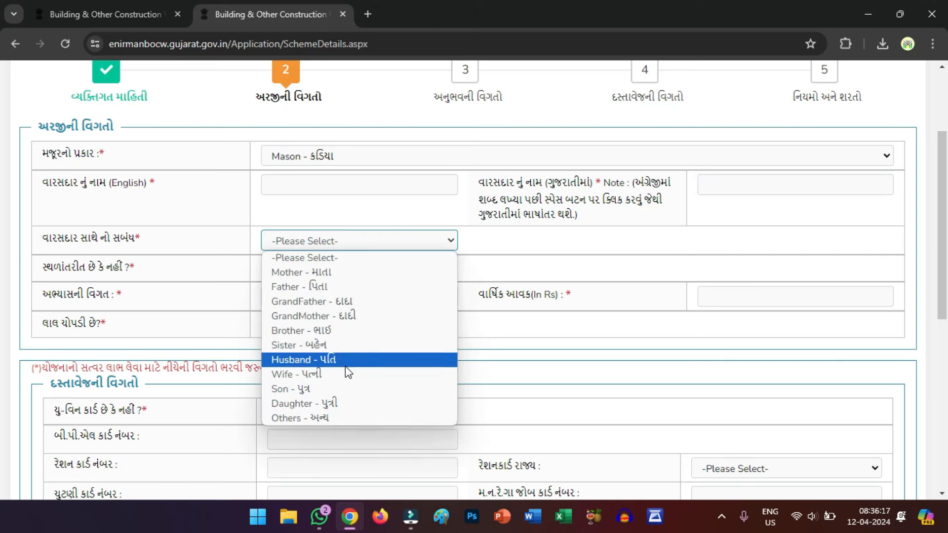
left_click(213, 297)
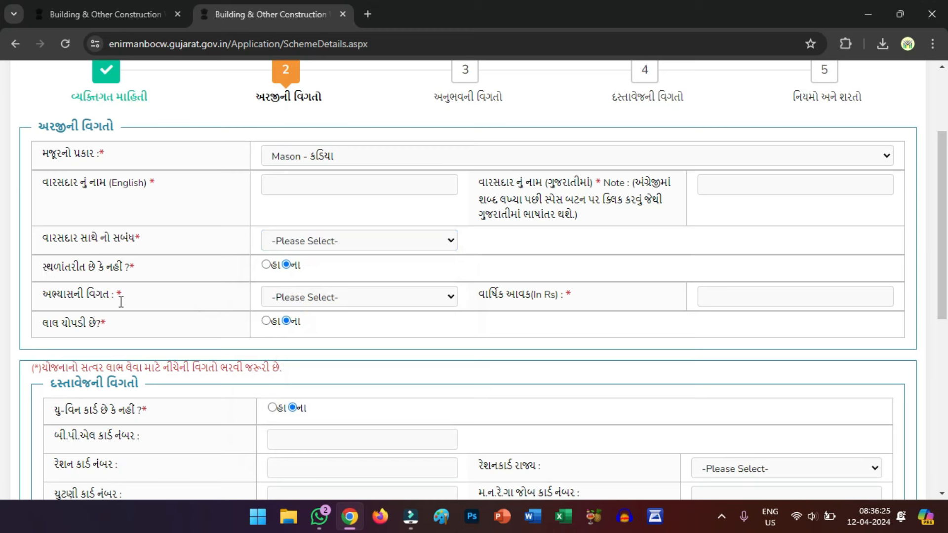
left_click(377, 303)
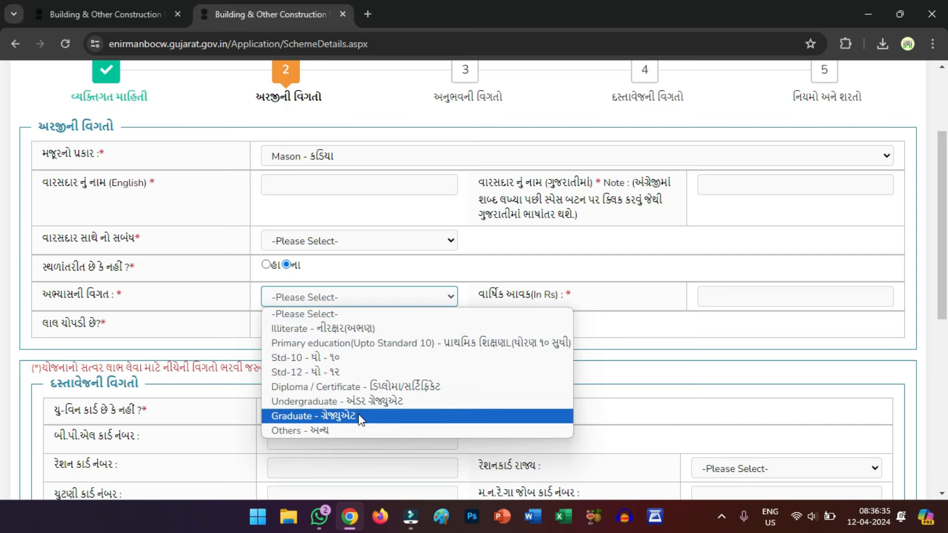
left_click(641, 296)
left_click(721, 298)
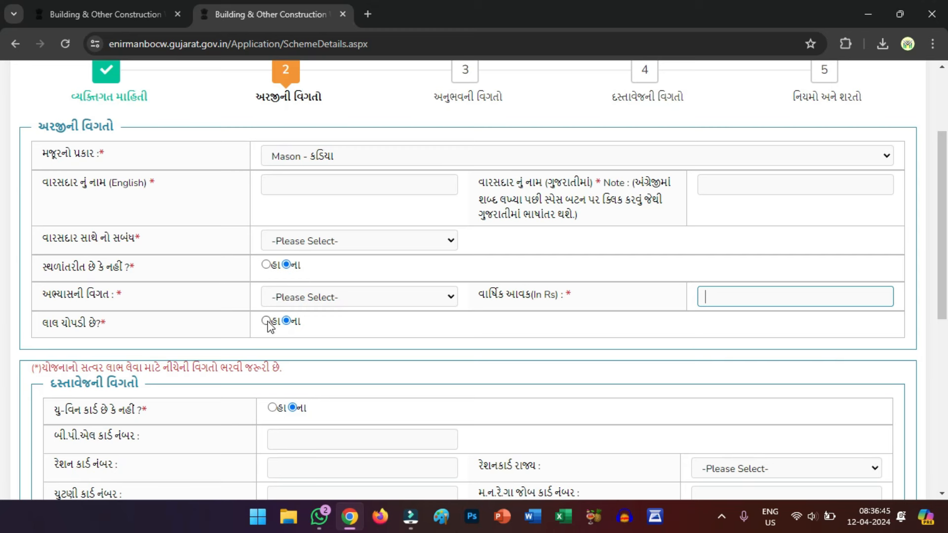
Step: Review the note on scheme benefits and the U-WIN, BPL and ration card fields in the document details
scroll(313, 325, "down", 1)
scroll(312, 325, "down", 3)
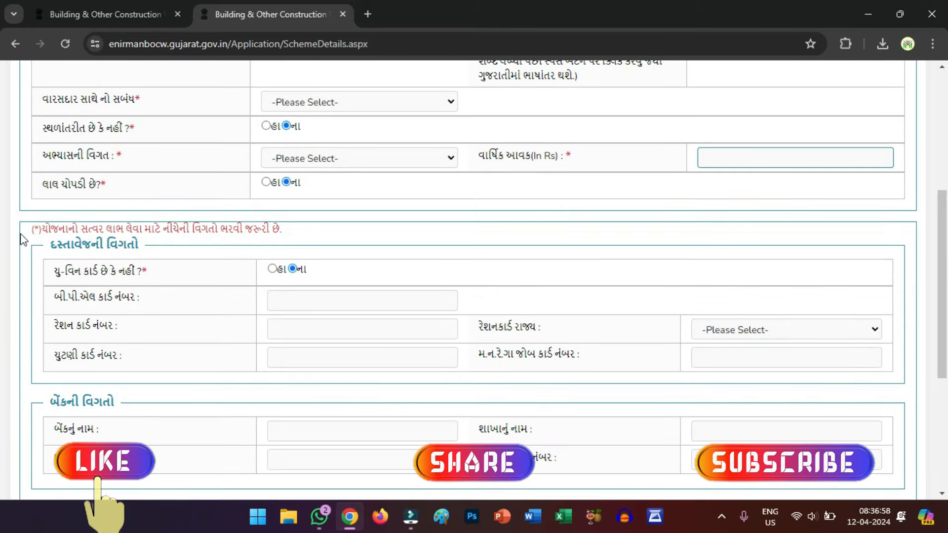
left_click_drag(32, 229, 38, 229)
left_click(147, 272)
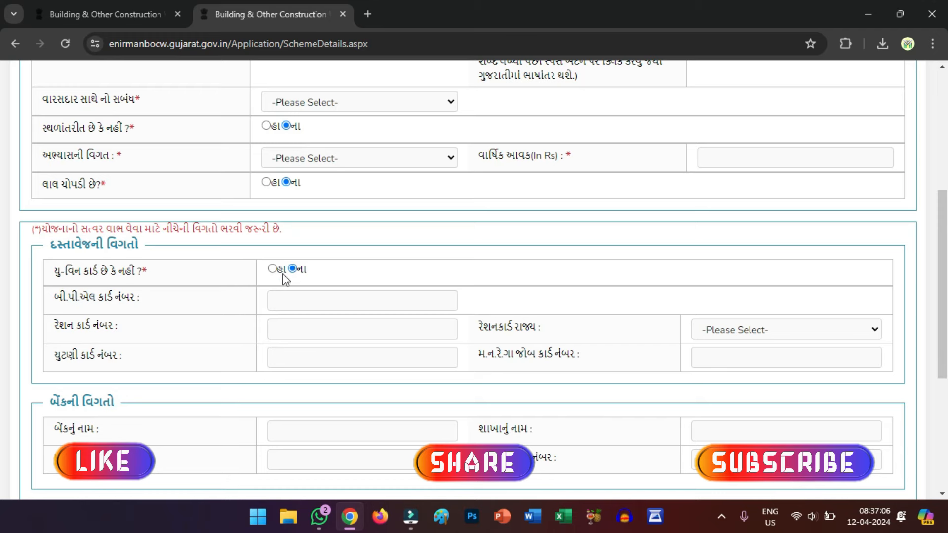
scroll(281, 276, "down", 2)
left_click(286, 235)
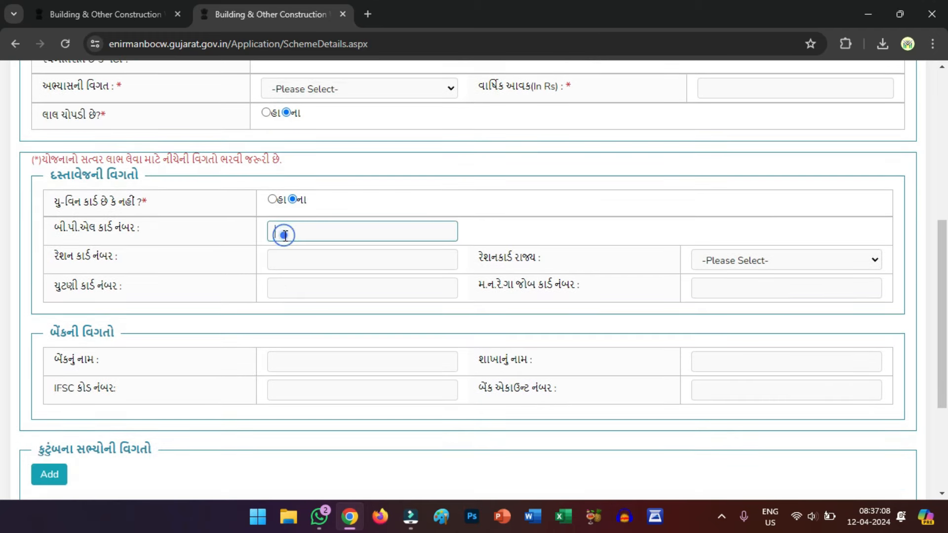
left_click(316, 257)
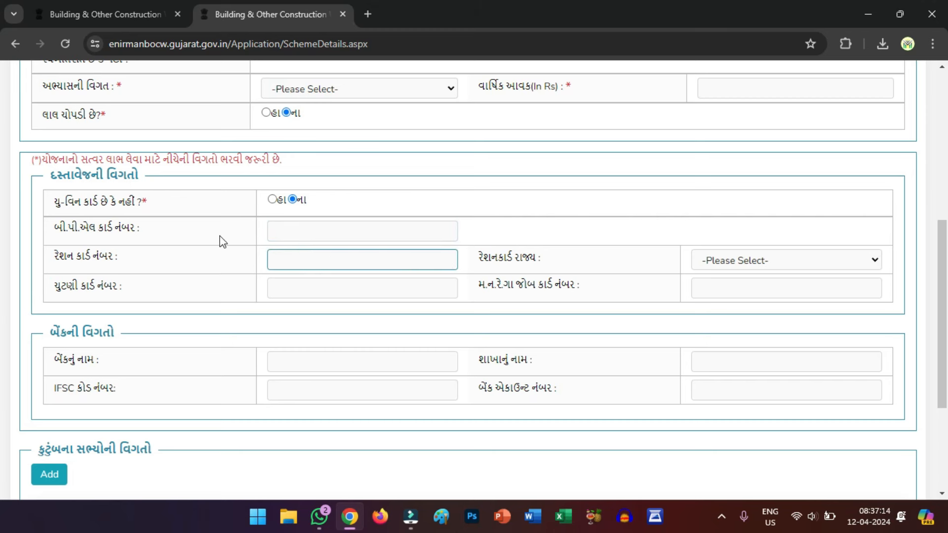
Step: Try the Yes answer for holding a U-WIN card, open its card date calendar, and return the answer to No
left_click(272, 200)
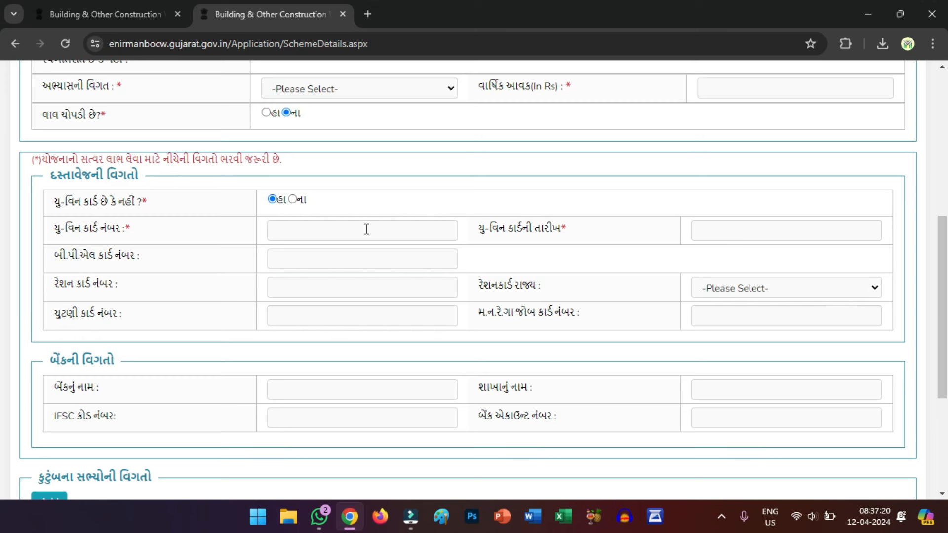
left_click(714, 235)
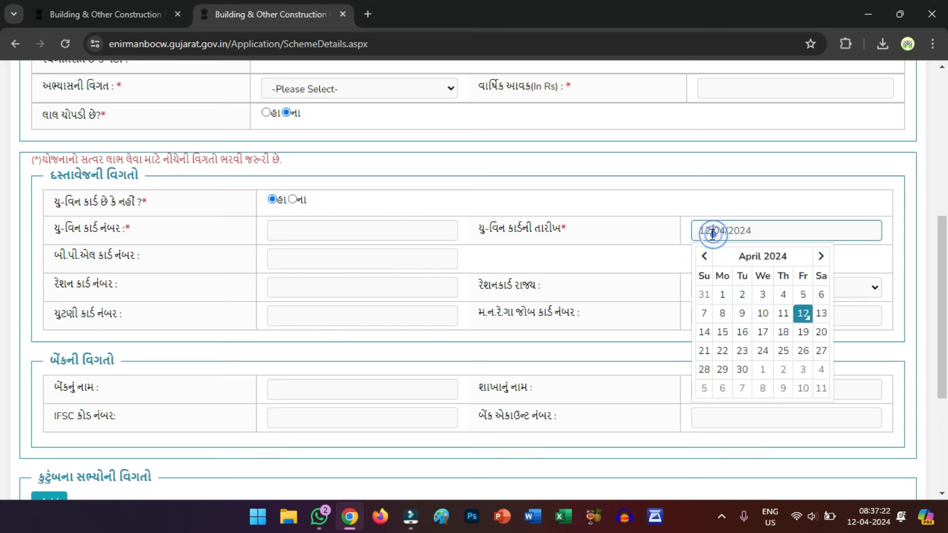
left_click(292, 200)
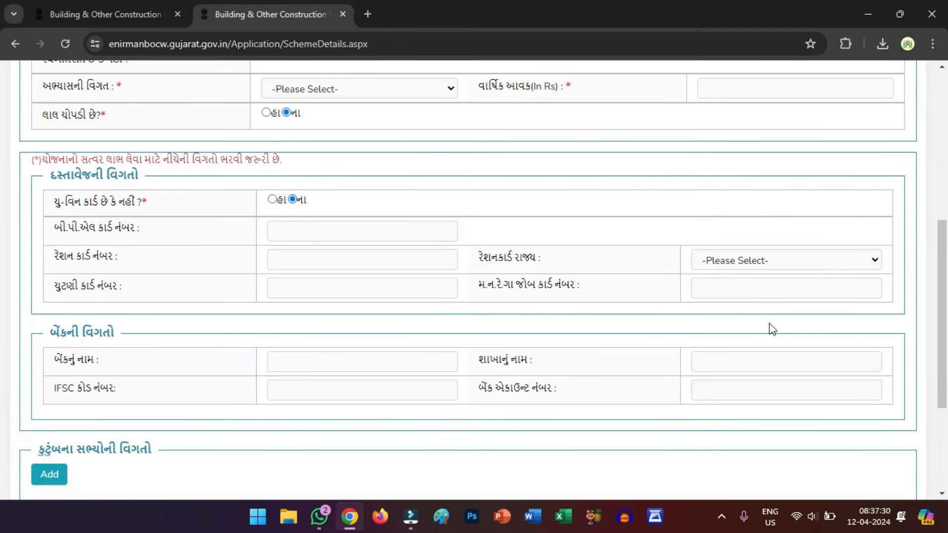
Step: Set the ration card state in the document details to Gujarat
left_click(729, 265)
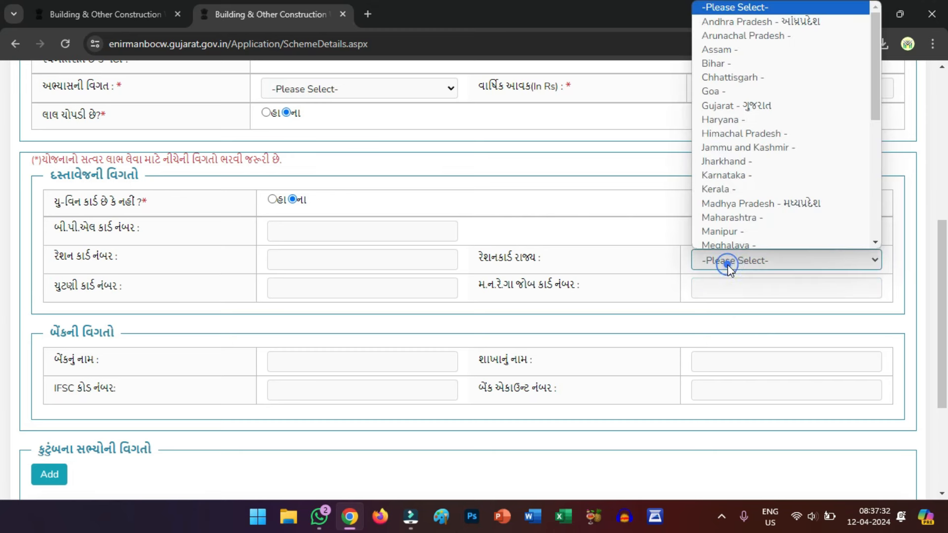
left_click(730, 102)
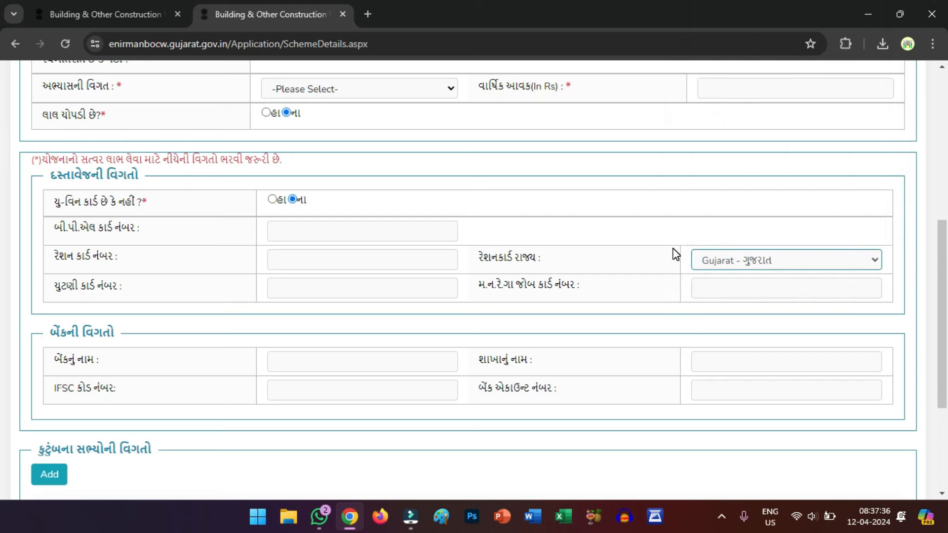
scroll(675, 254, "down", 1)
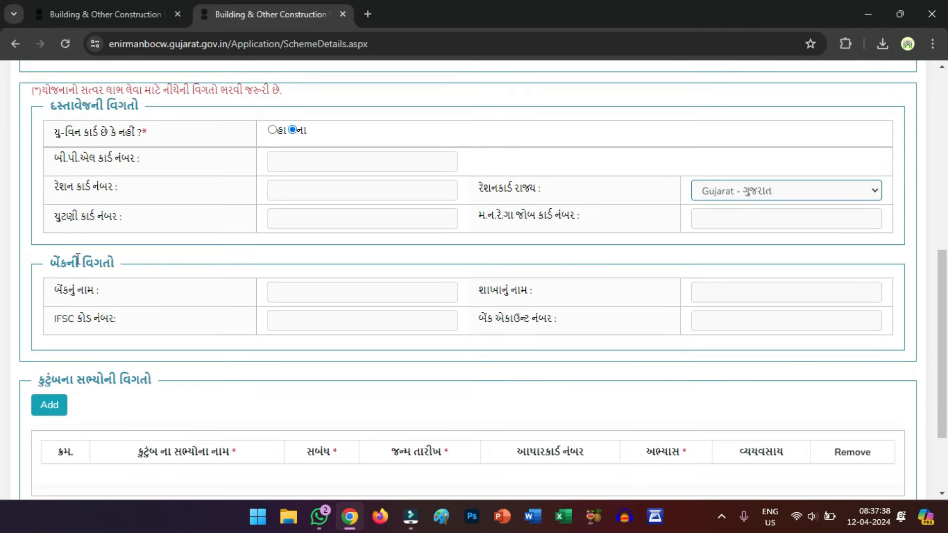
Step: Go through the bank name, branch name, IFSC code and account number fields in the bank details
triple_click(57, 263)
left_click(306, 292)
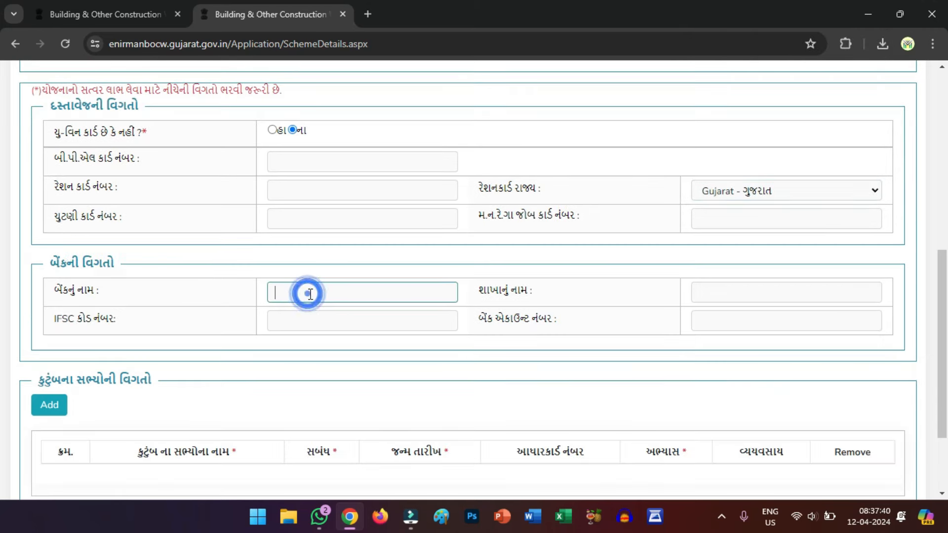
left_click(292, 296)
left_click(711, 293)
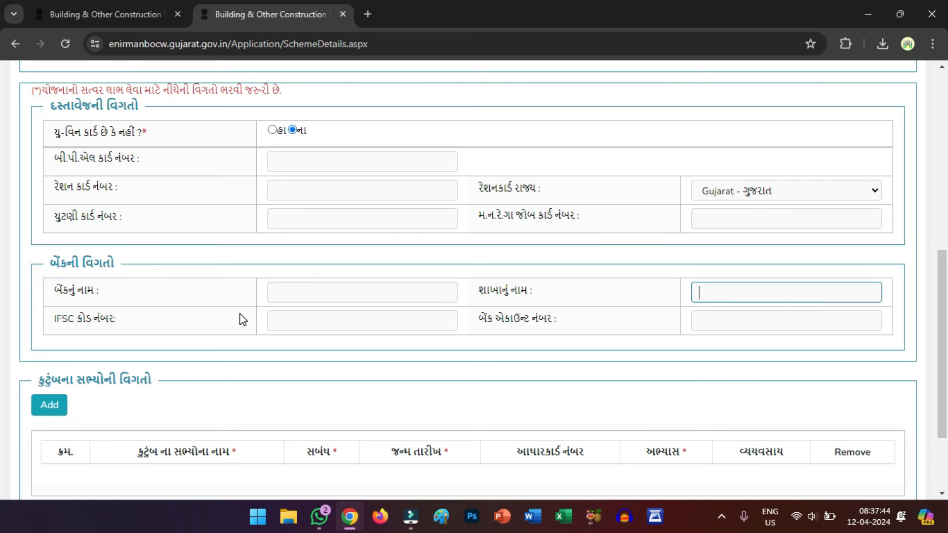
left_click(289, 319)
left_click(805, 322)
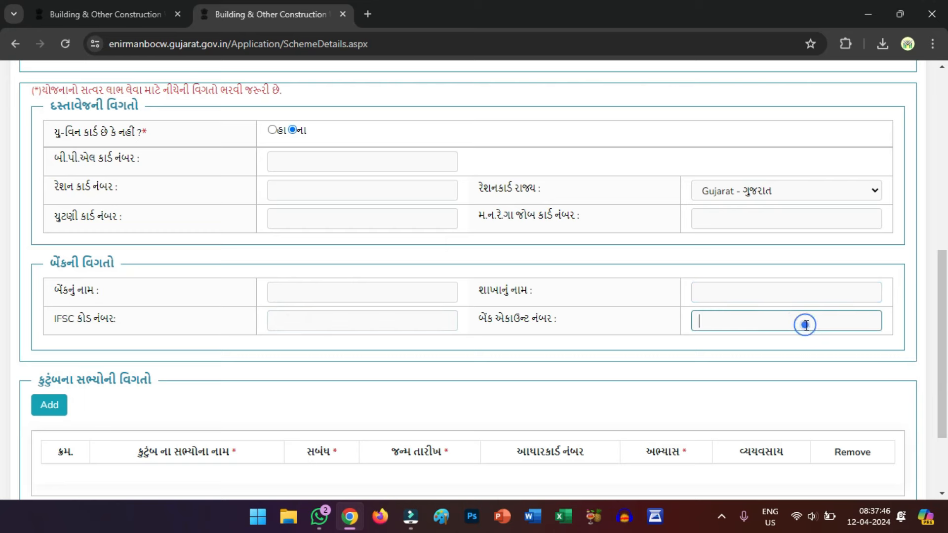
Step: Add a family member row, go through its fields and set the member's education to Std-12
scroll(332, 244, "down", 3)
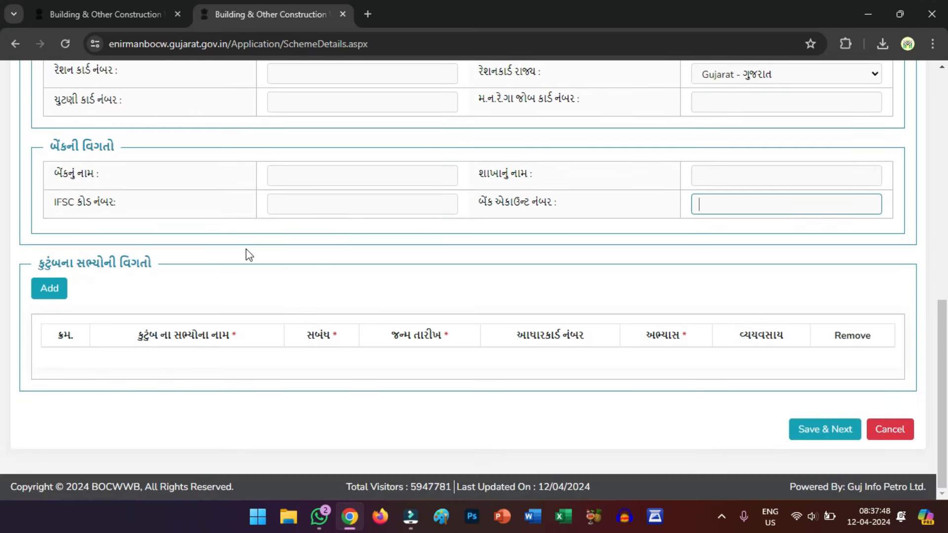
left_click(48, 292)
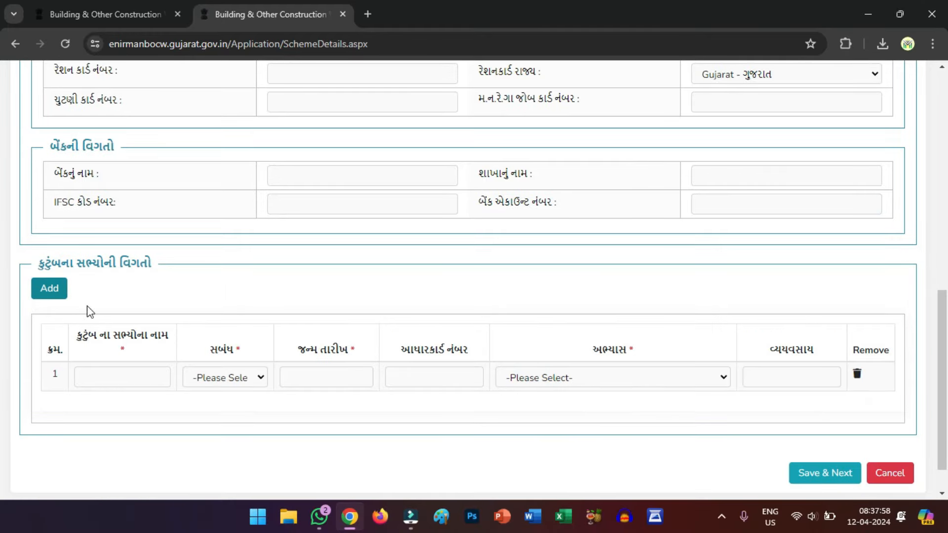
left_click(141, 378)
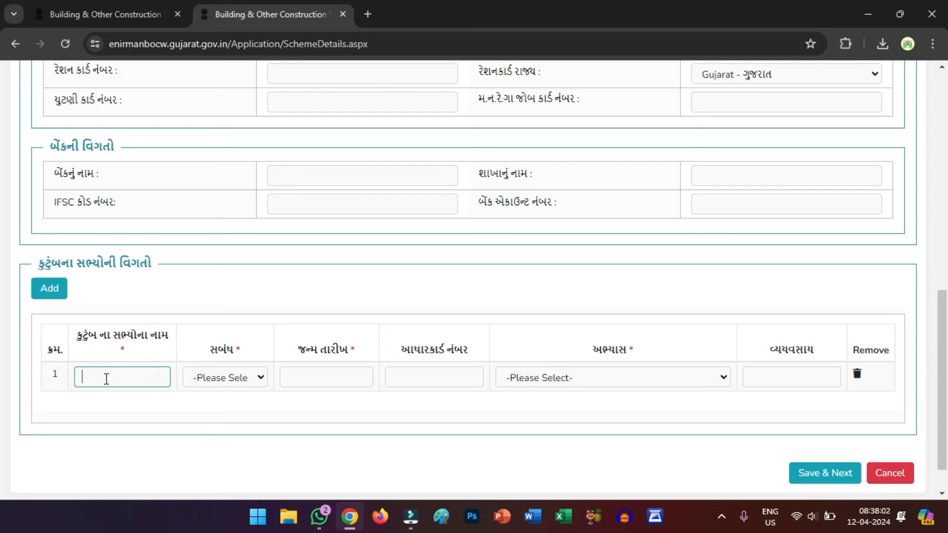
left_click(204, 383)
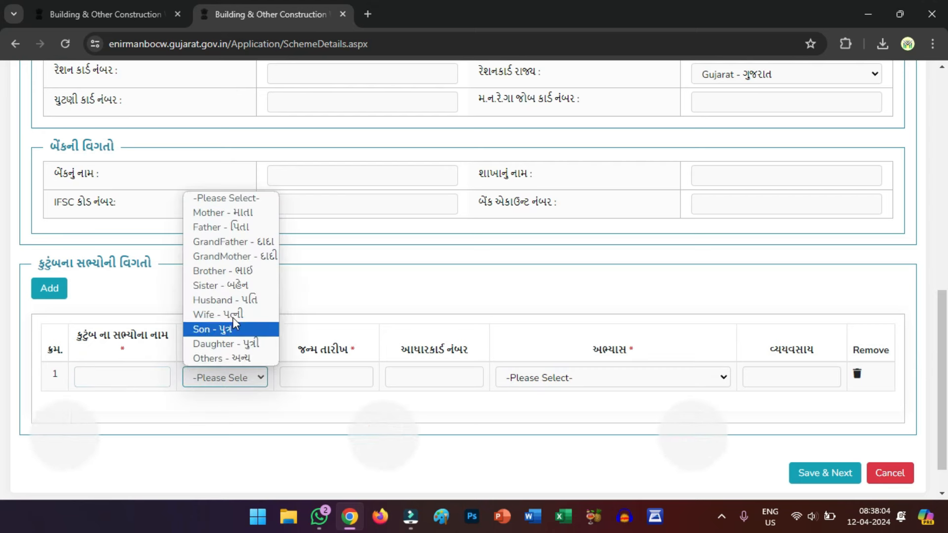
left_click(320, 376)
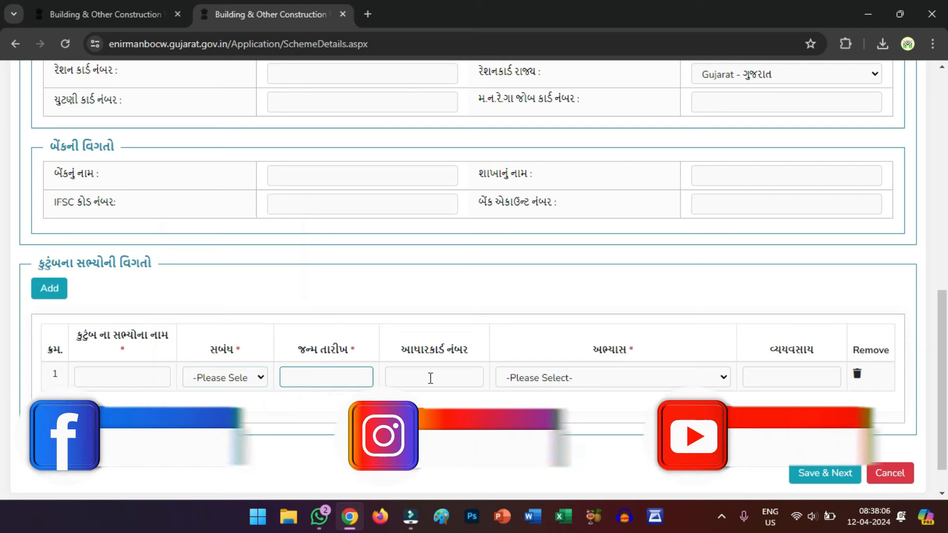
left_click(430, 377)
left_click(526, 383)
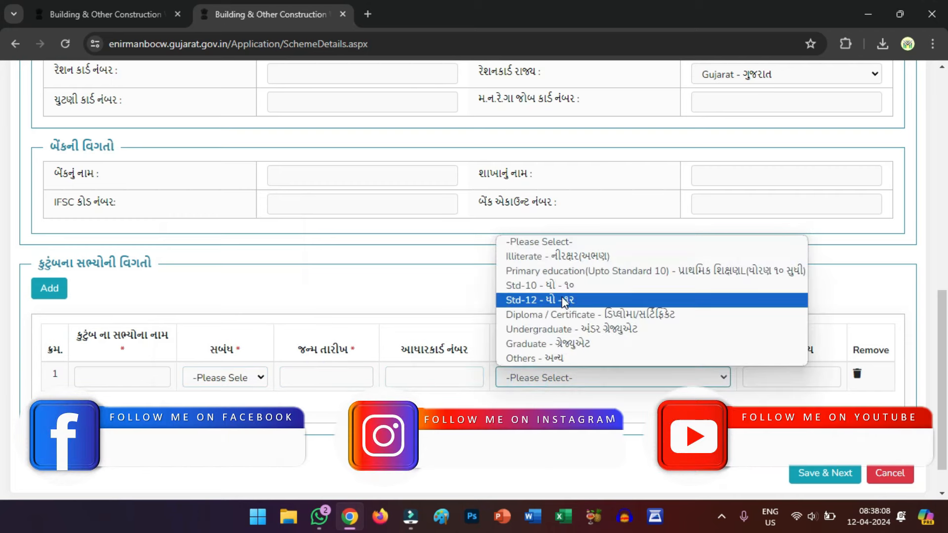
left_click(579, 299)
left_click(770, 375)
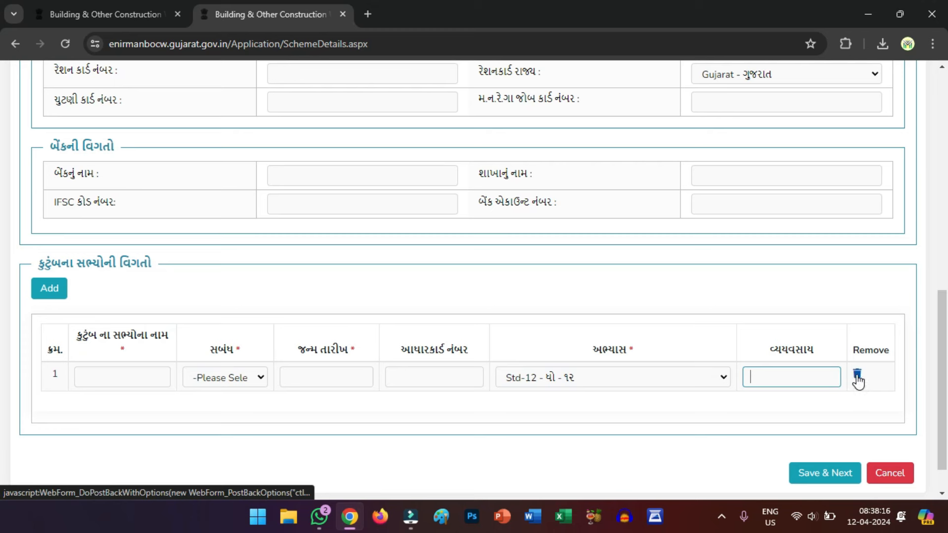
Step: Add a second family member row and continue to the experience details
left_click(50, 291)
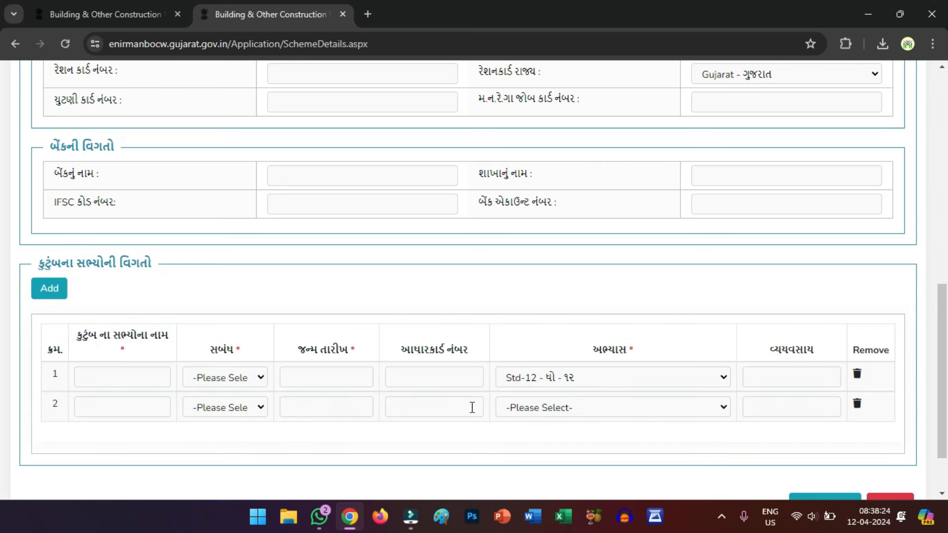
scroll(573, 398, "down", 2)
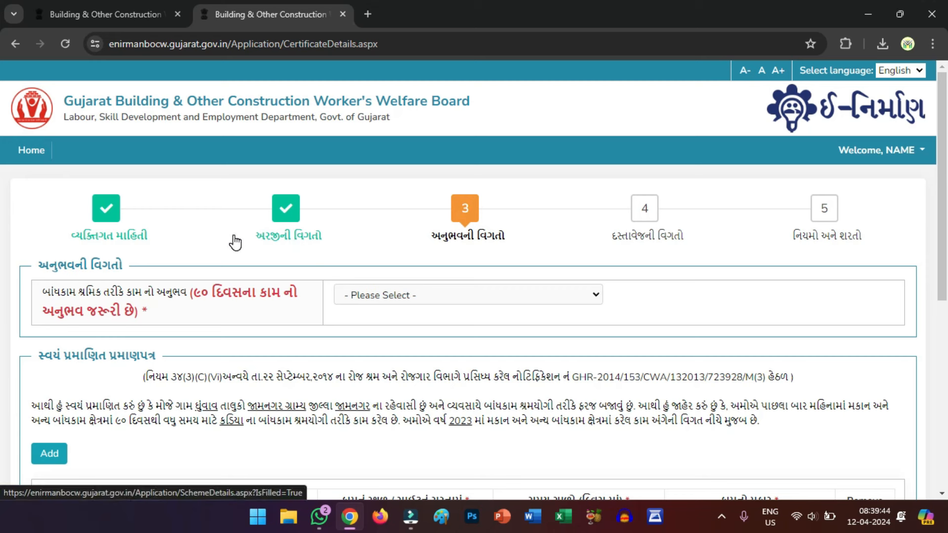
Step: Review the 90-day work requirement and set the construction work experience to 2 to 3 year
left_click_drag(46, 295, 271, 315)
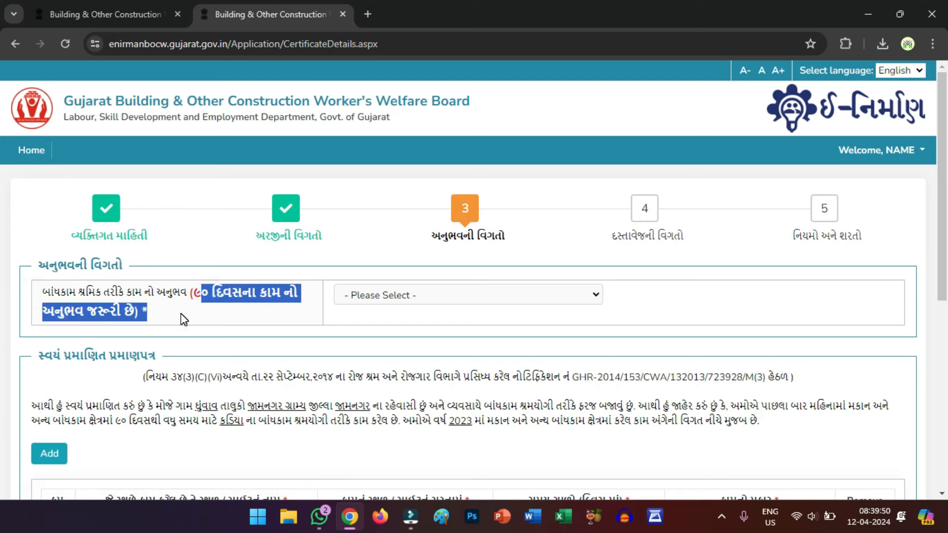
left_click(386, 295)
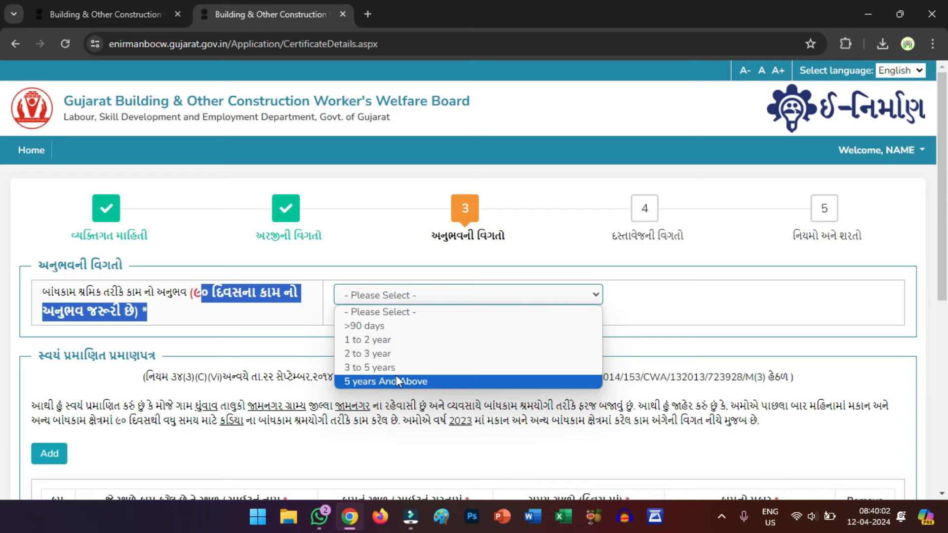
left_click(379, 353)
left_click(346, 346)
Step: Read the self-certification declaration about construction work done in the past twelve months, above the work site table
scroll(307, 316, "down", 3)
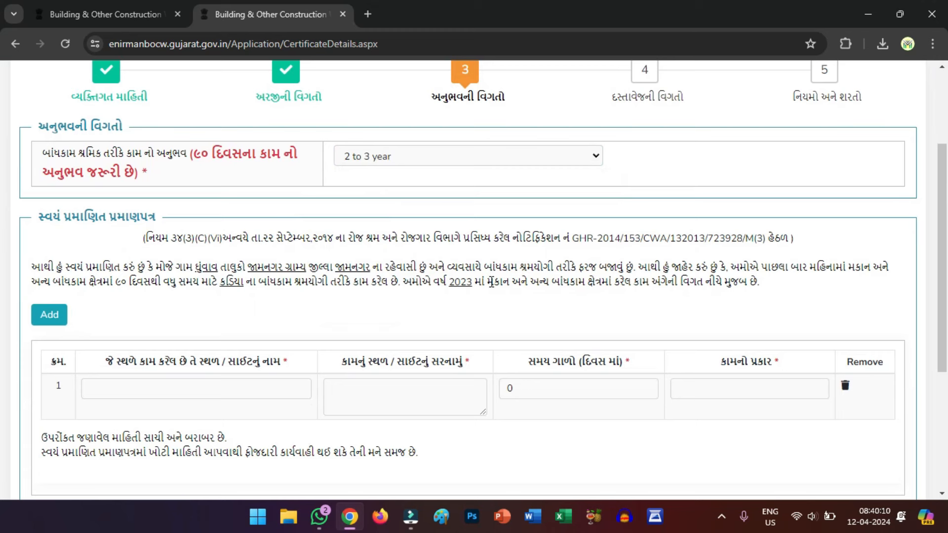
left_click_drag(114, 284, 734, 287)
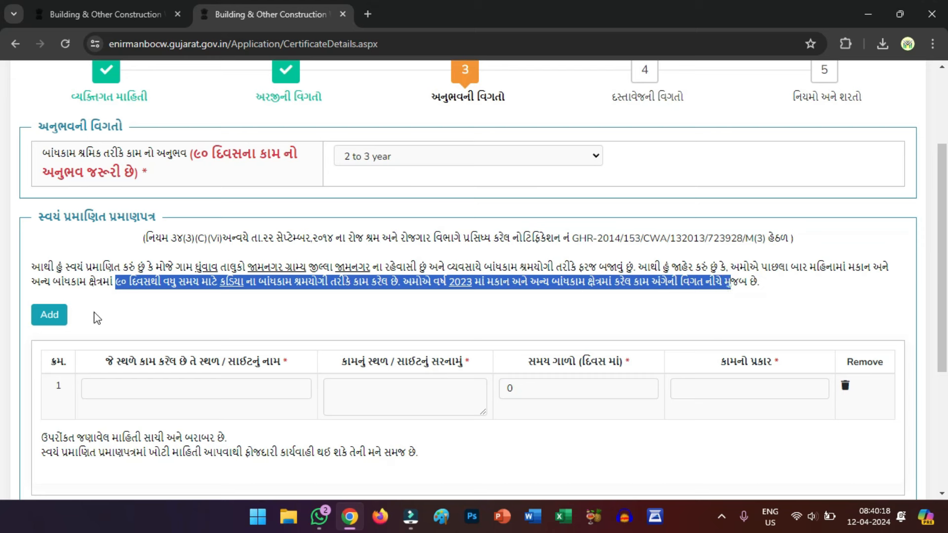
left_click(229, 306)
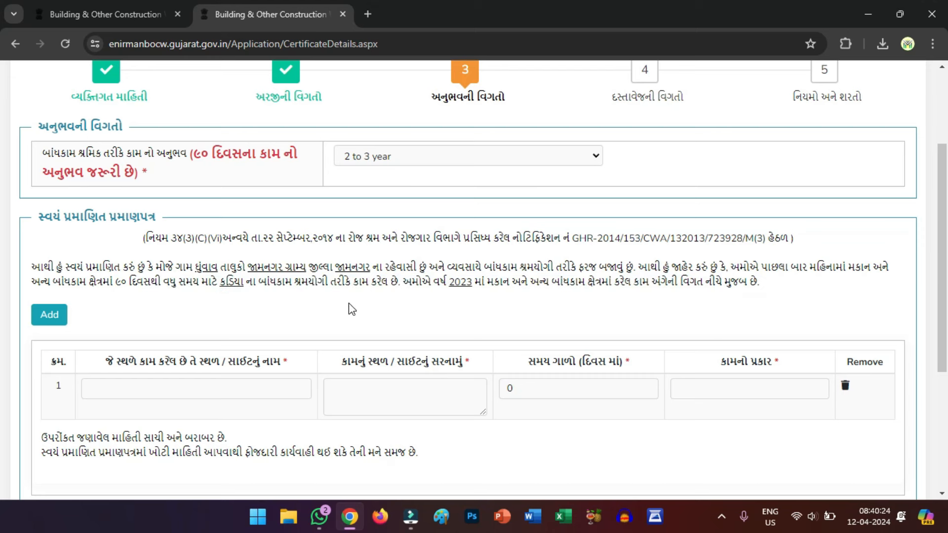
left_click_drag(32, 270, 770, 296)
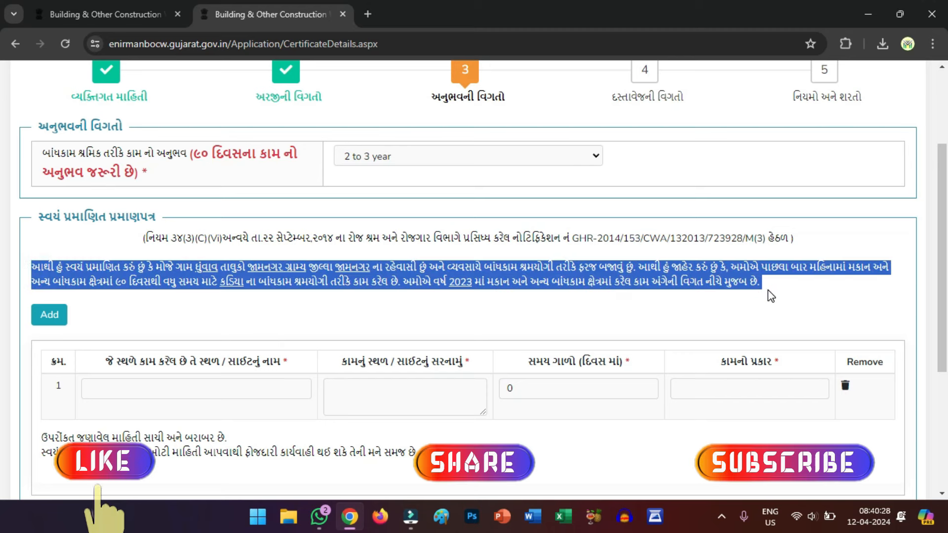
Step: Go through the work site row's fields for site name, site address, duration in days and type of work
left_click(591, 302)
scroll(306, 296, "down", 2)
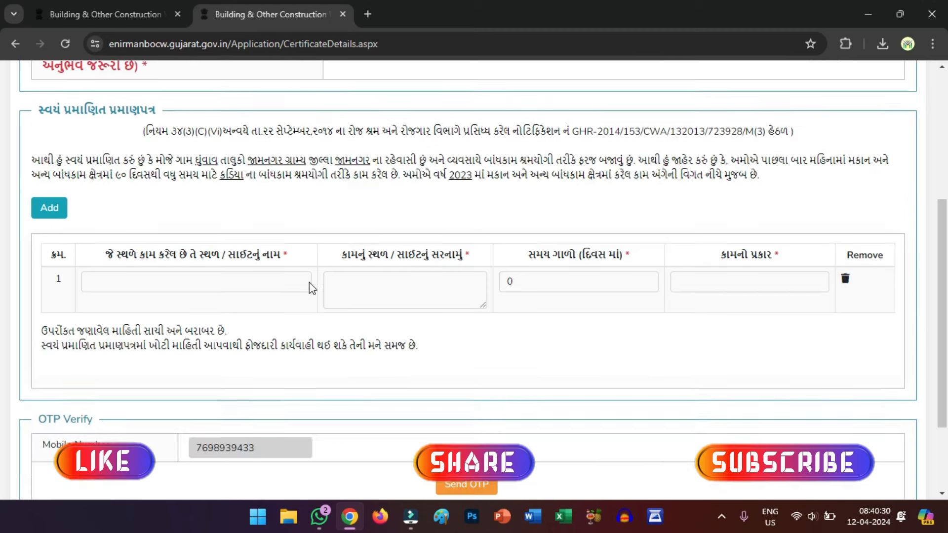
scroll(309, 282, "down", 1)
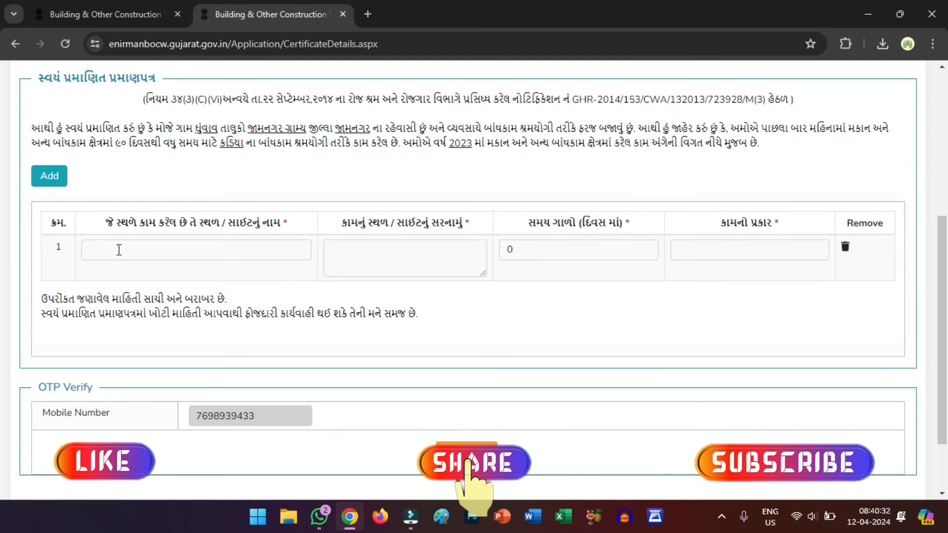
left_click(180, 247)
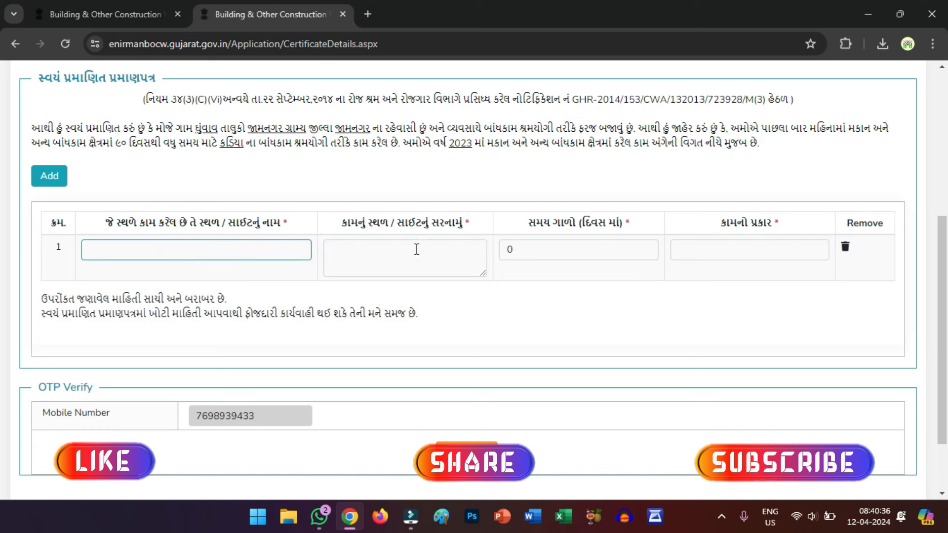
left_click(414, 247)
left_click(567, 250)
double_click(566, 250)
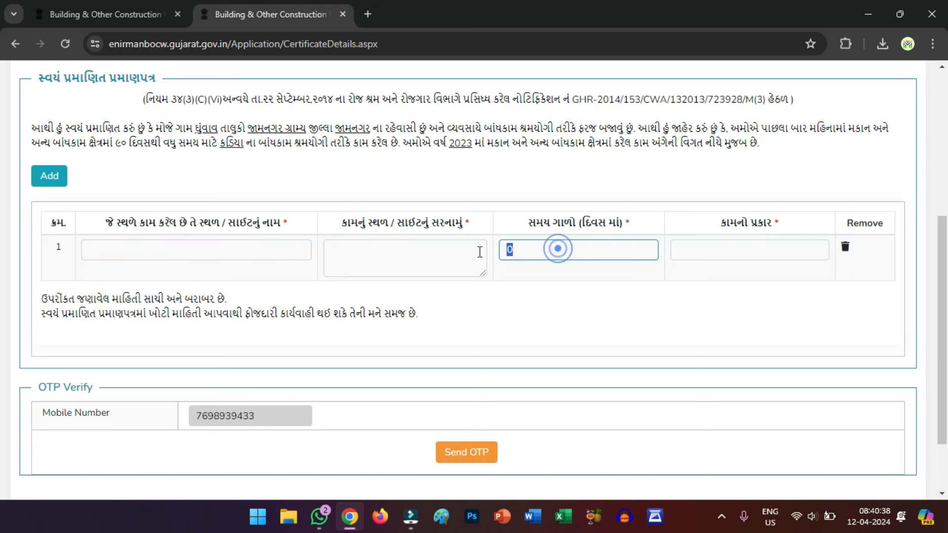
left_click(711, 249)
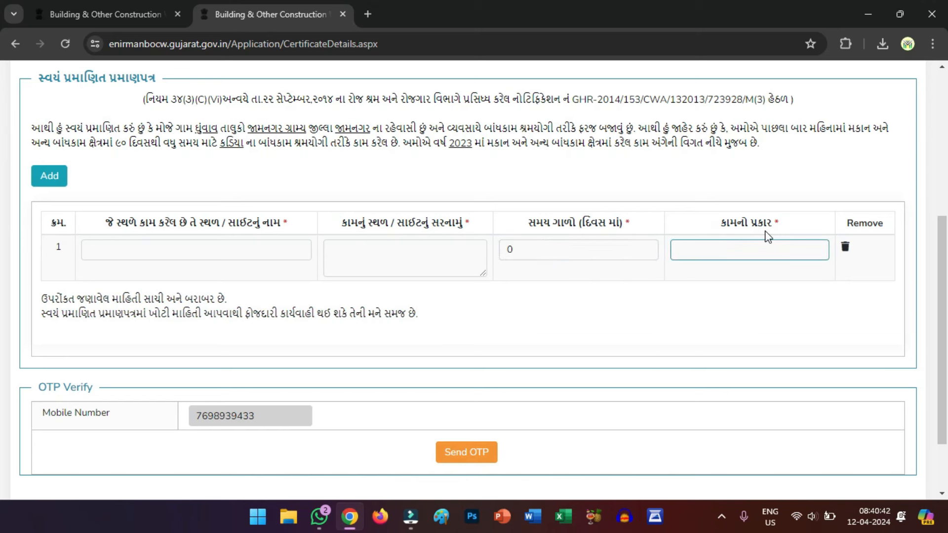
Step: Check the mobile number for OTP verification, then save the experience details and continue to the document details
scroll(285, 313, "down", 2)
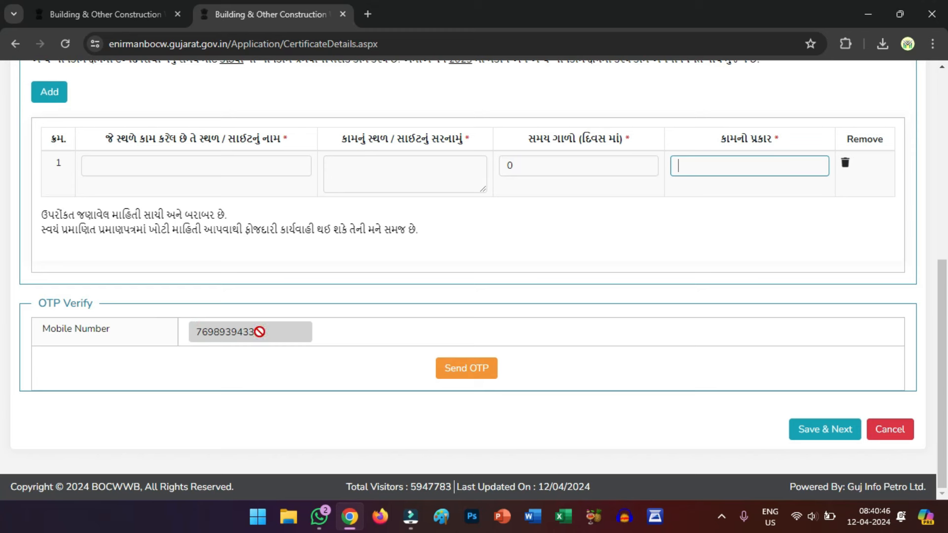
left_click_drag(257, 332, 195, 331)
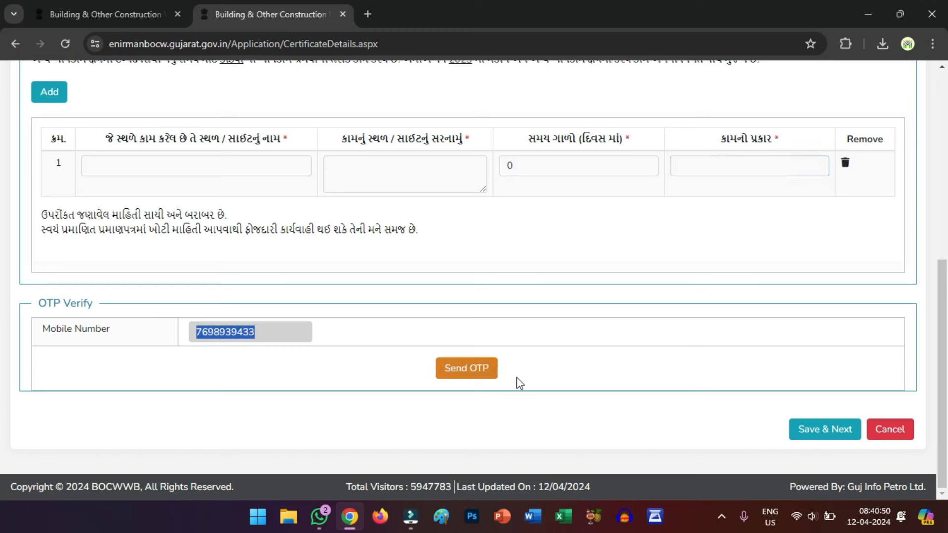
left_click(824, 436)
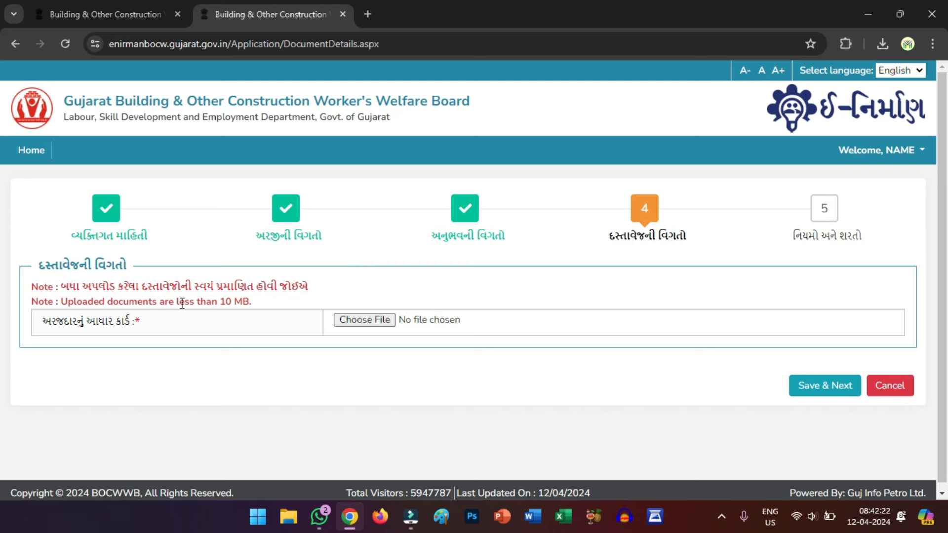
Step: Read the upload notes on the document size limit and the required applicant's Aadhaar card
double_click(221, 303)
left_click(134, 321)
left_click_drag(114, 321, 43, 315)
left_click(159, 326)
double_click(223, 301)
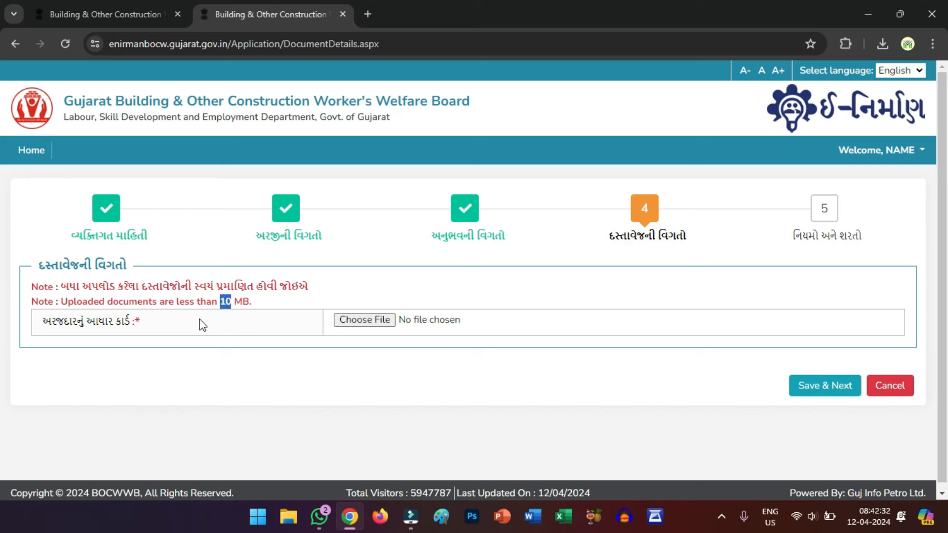
Step: Attach RTE GUJARAT FORM.jpg from the Desktop as the applicant's Aadhaar card and continue to the terms and conditions
left_click(381, 325)
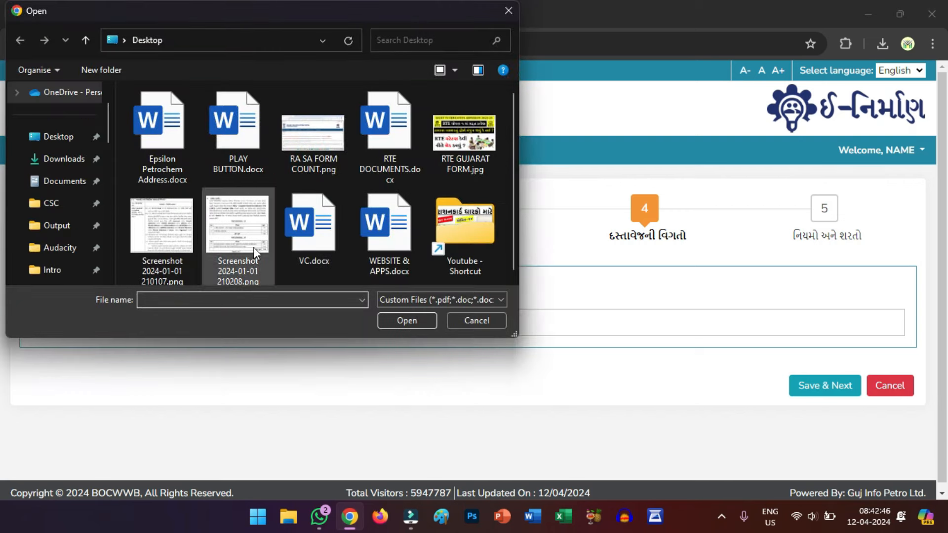
left_click(56, 140)
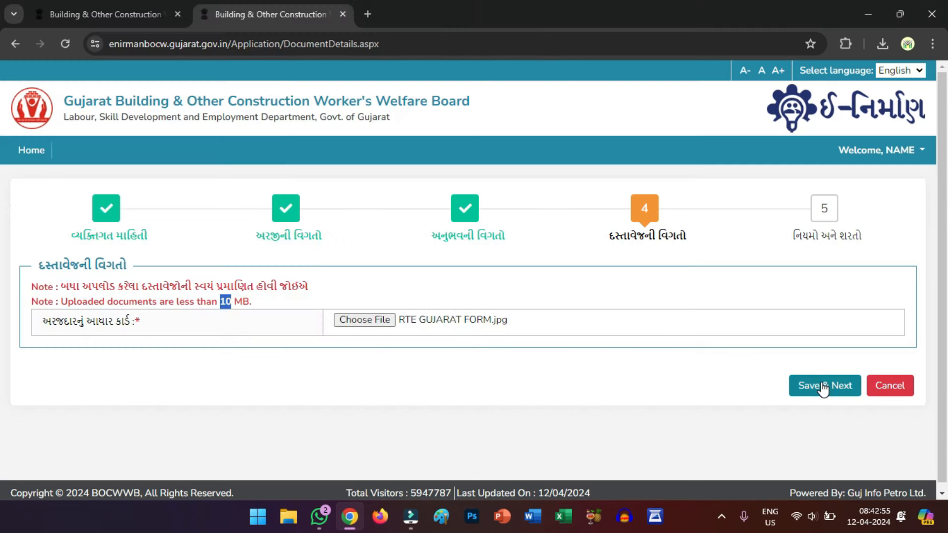
left_click(828, 390)
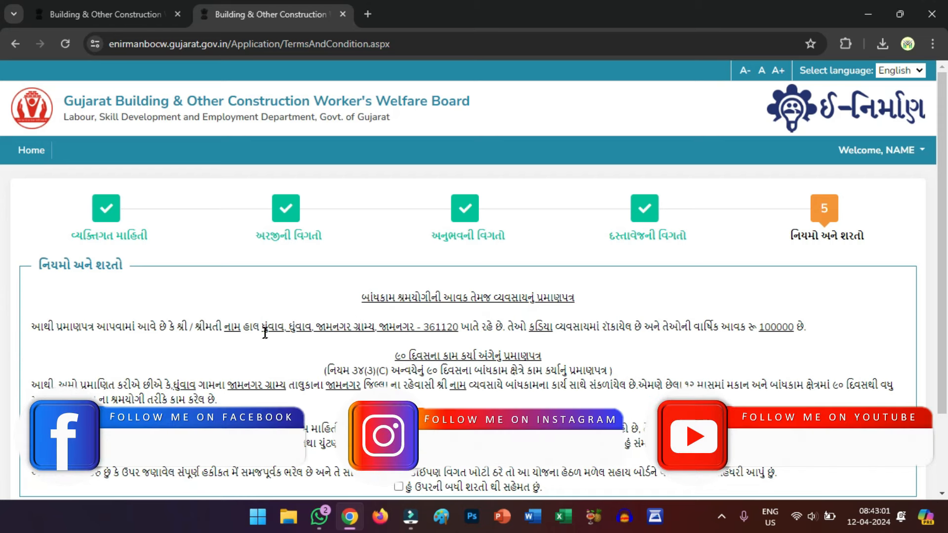
Step: Review the certificate and declaration text and agree to all the terms and conditions
scroll(539, 332, "down", 2)
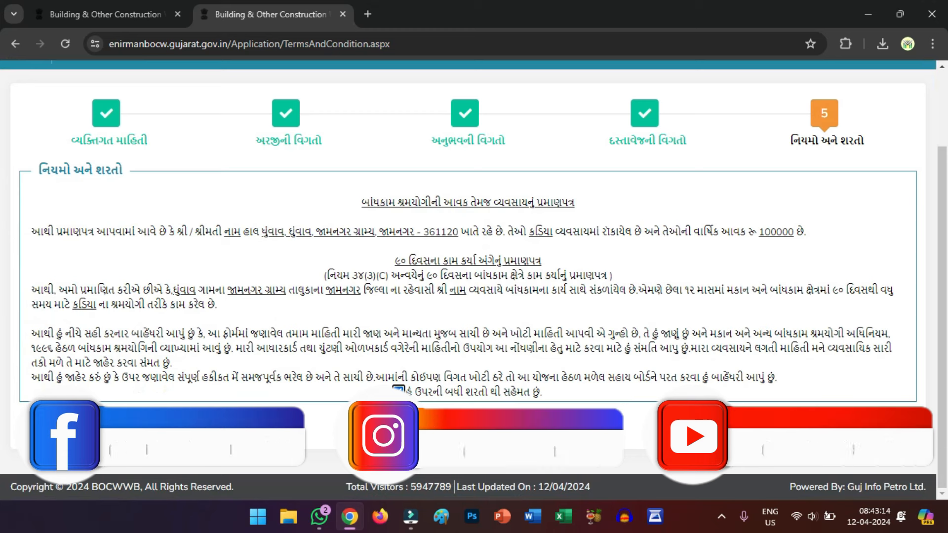
left_click(398, 392)
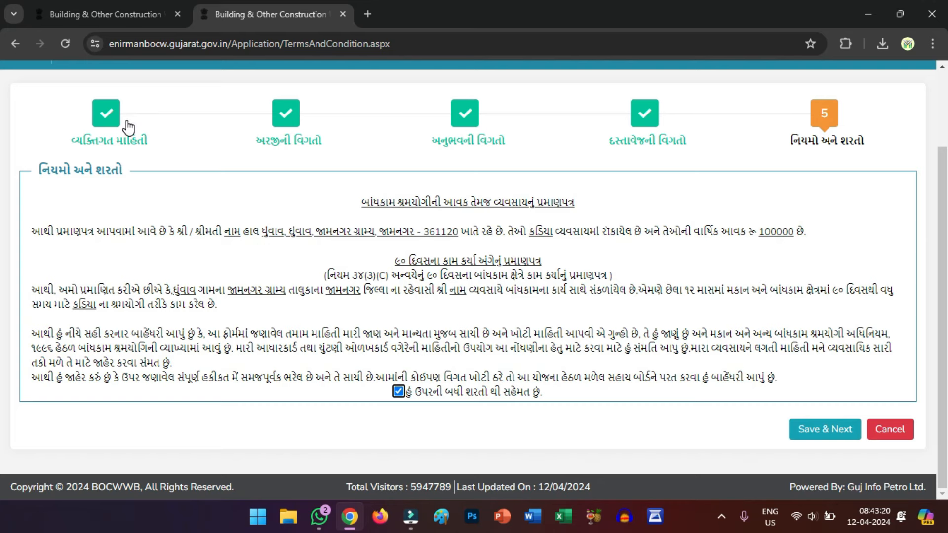
Step: Return to the portal's home page, dismiss the election notice and look over the steps for online application
scroll(127, 130, "up", 2)
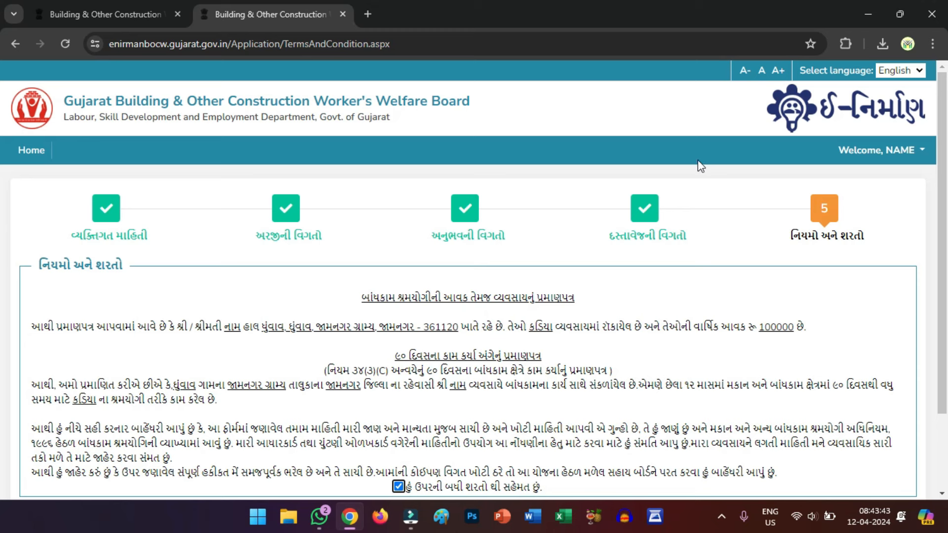
left_click(35, 150)
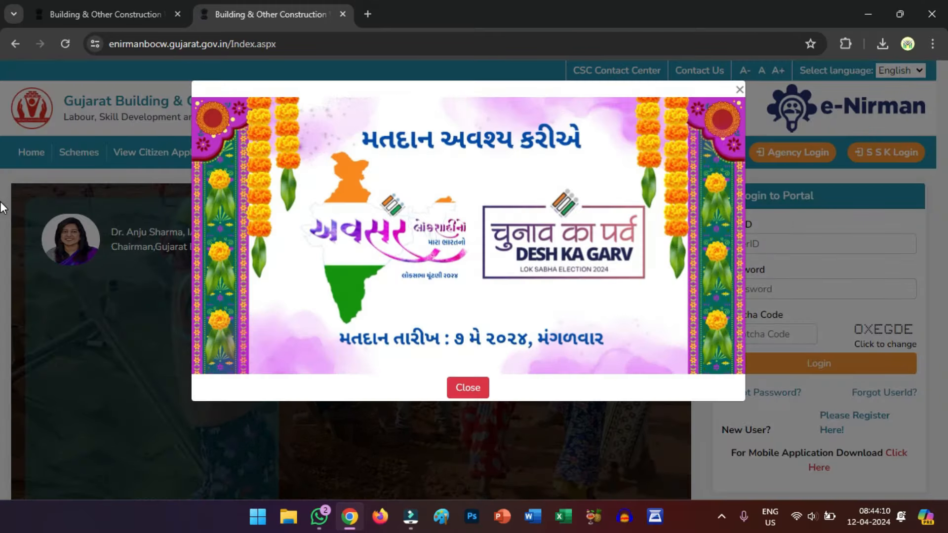
left_click(0, 202)
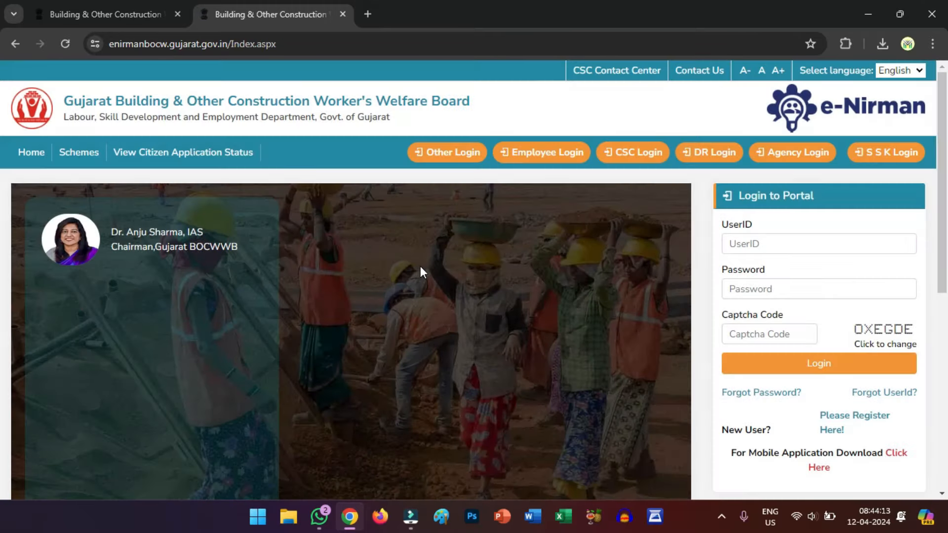
scroll(419, 267, "down", 8)
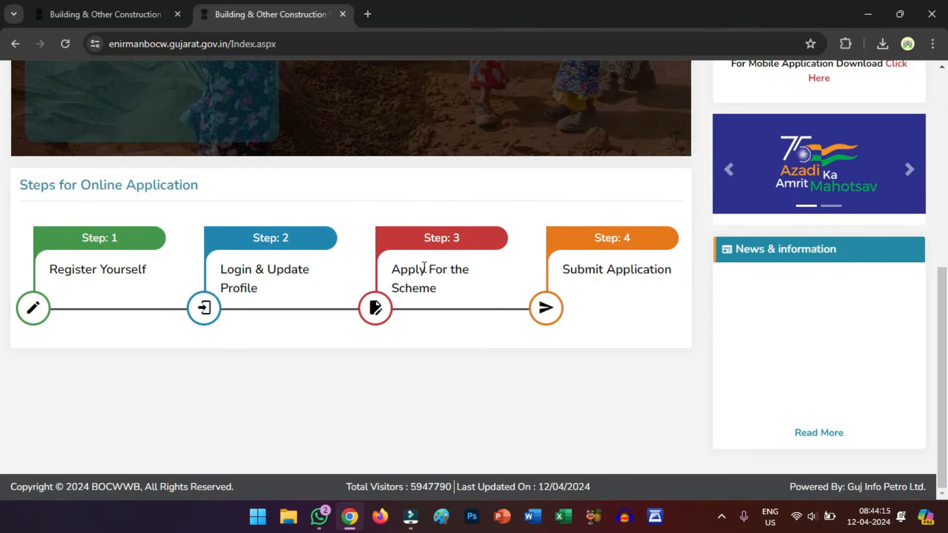
scroll(568, 268, "up", 8)
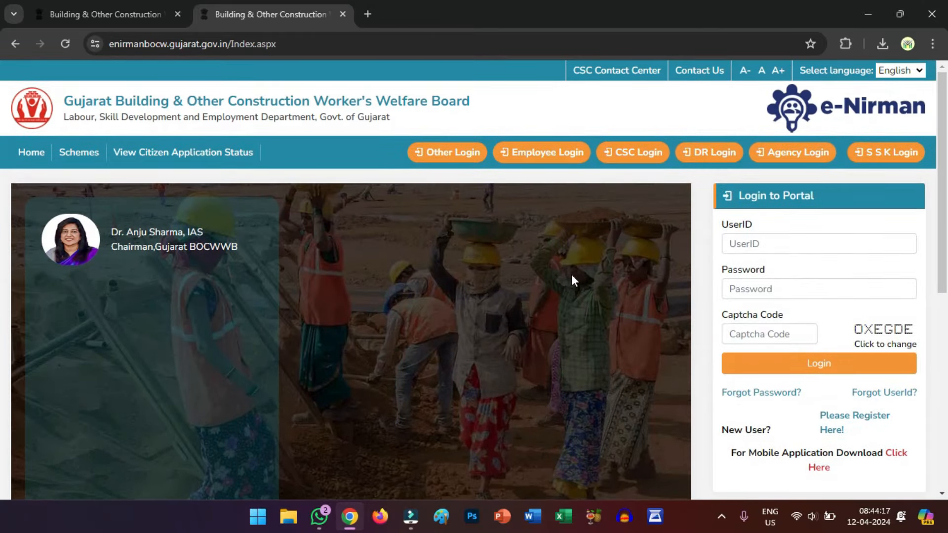